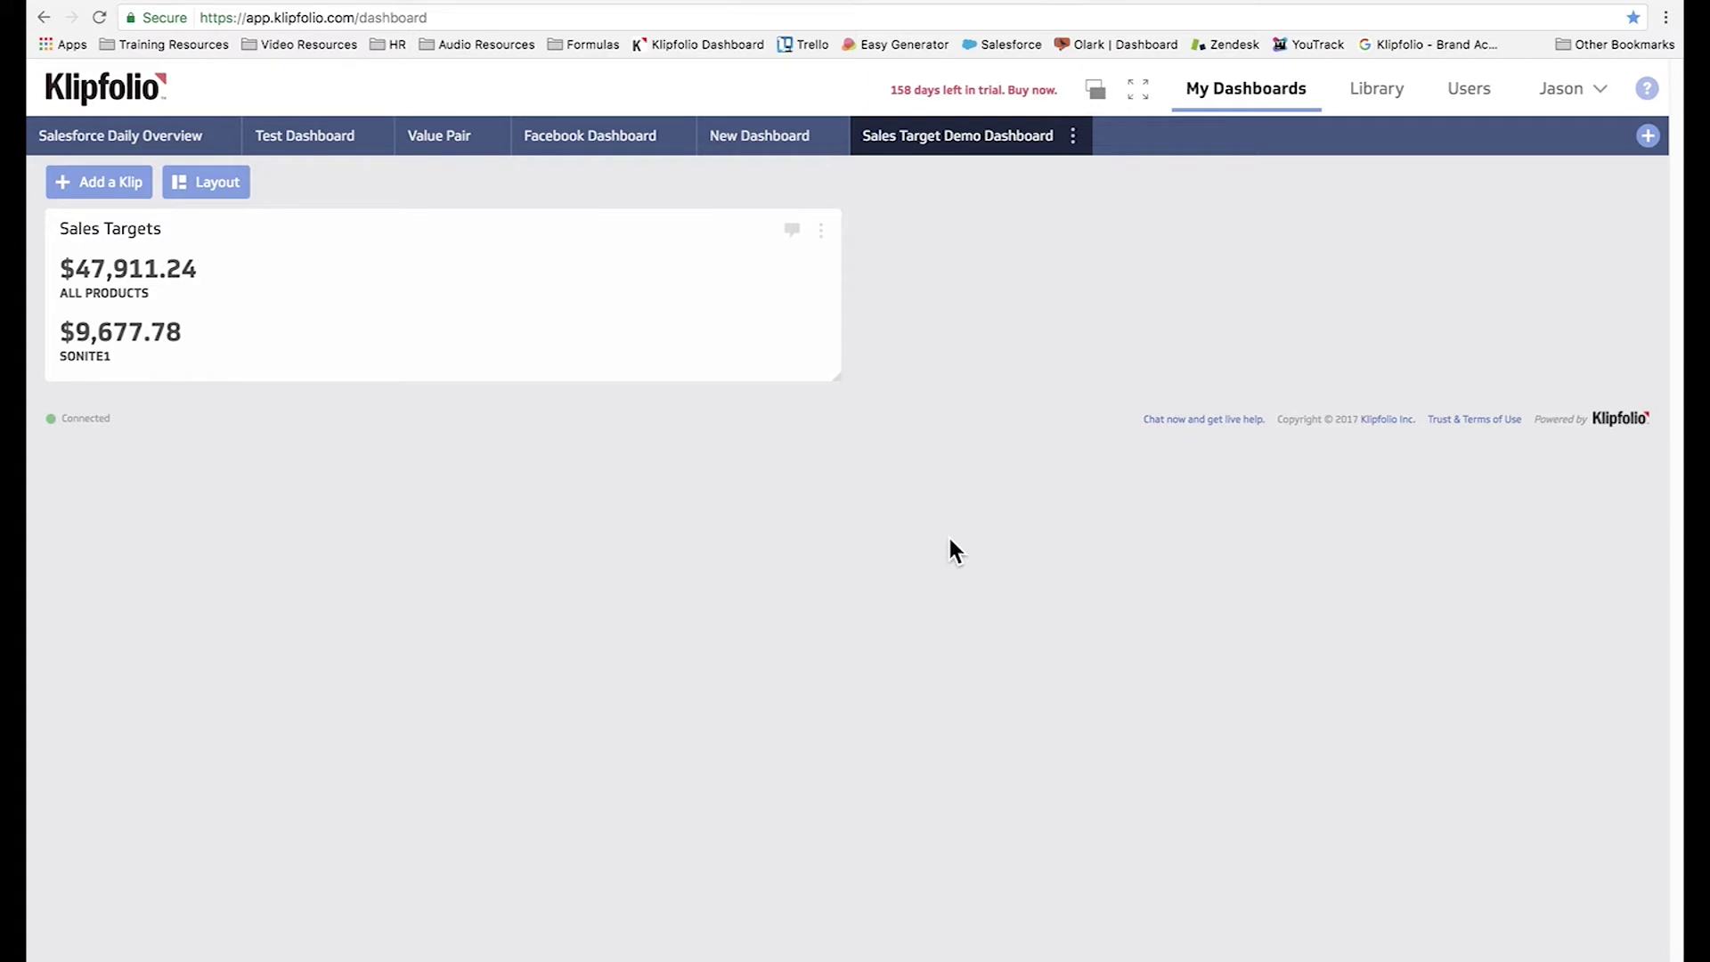
# Step: Start a custom Value Pair Klip using the library's Example: Sales Targets data source
pyautogui.click(109, 183)
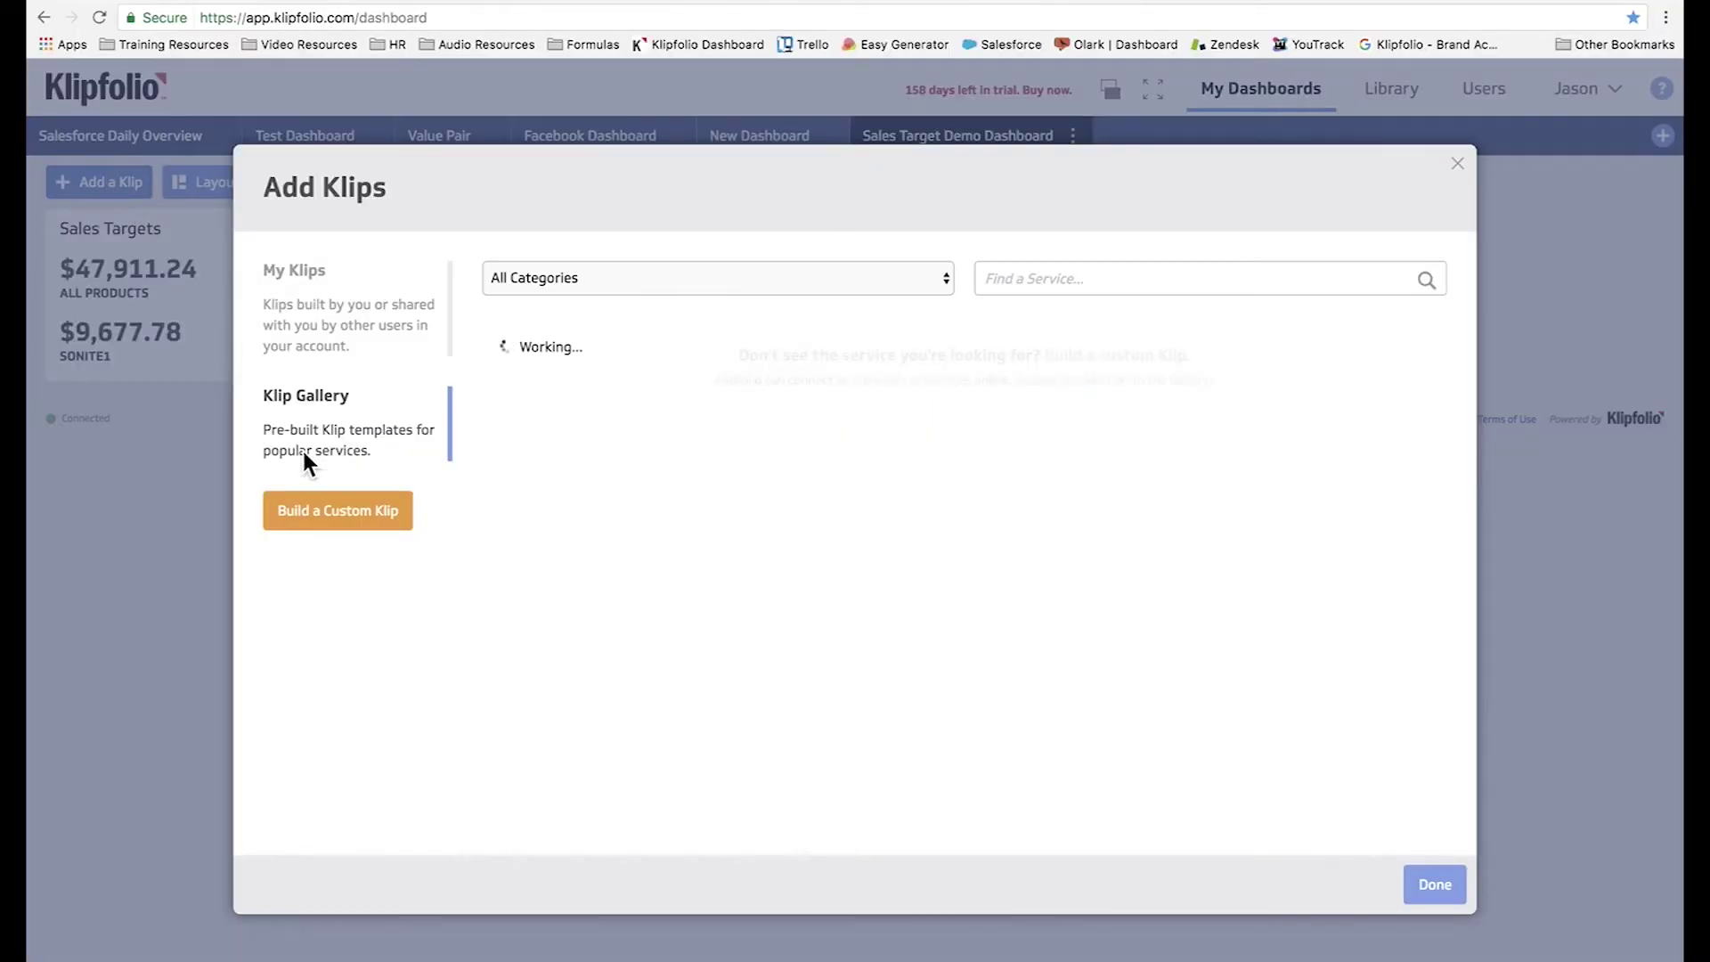
pyautogui.click(340, 531)
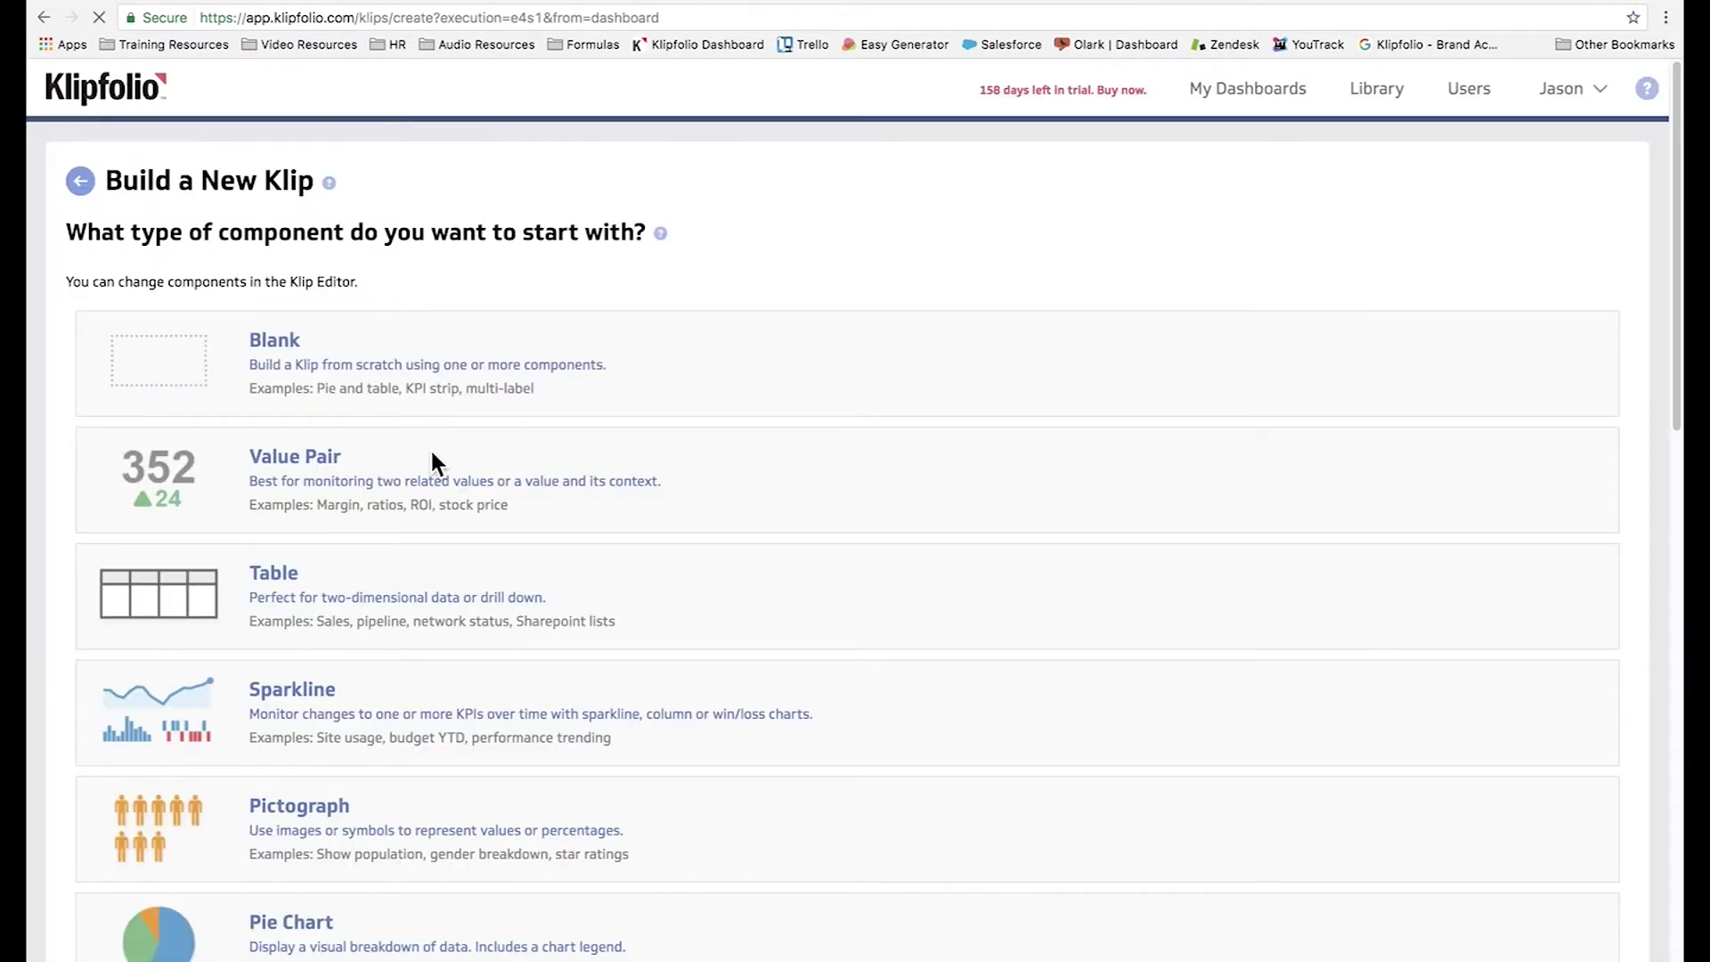
pyautogui.click(430, 458)
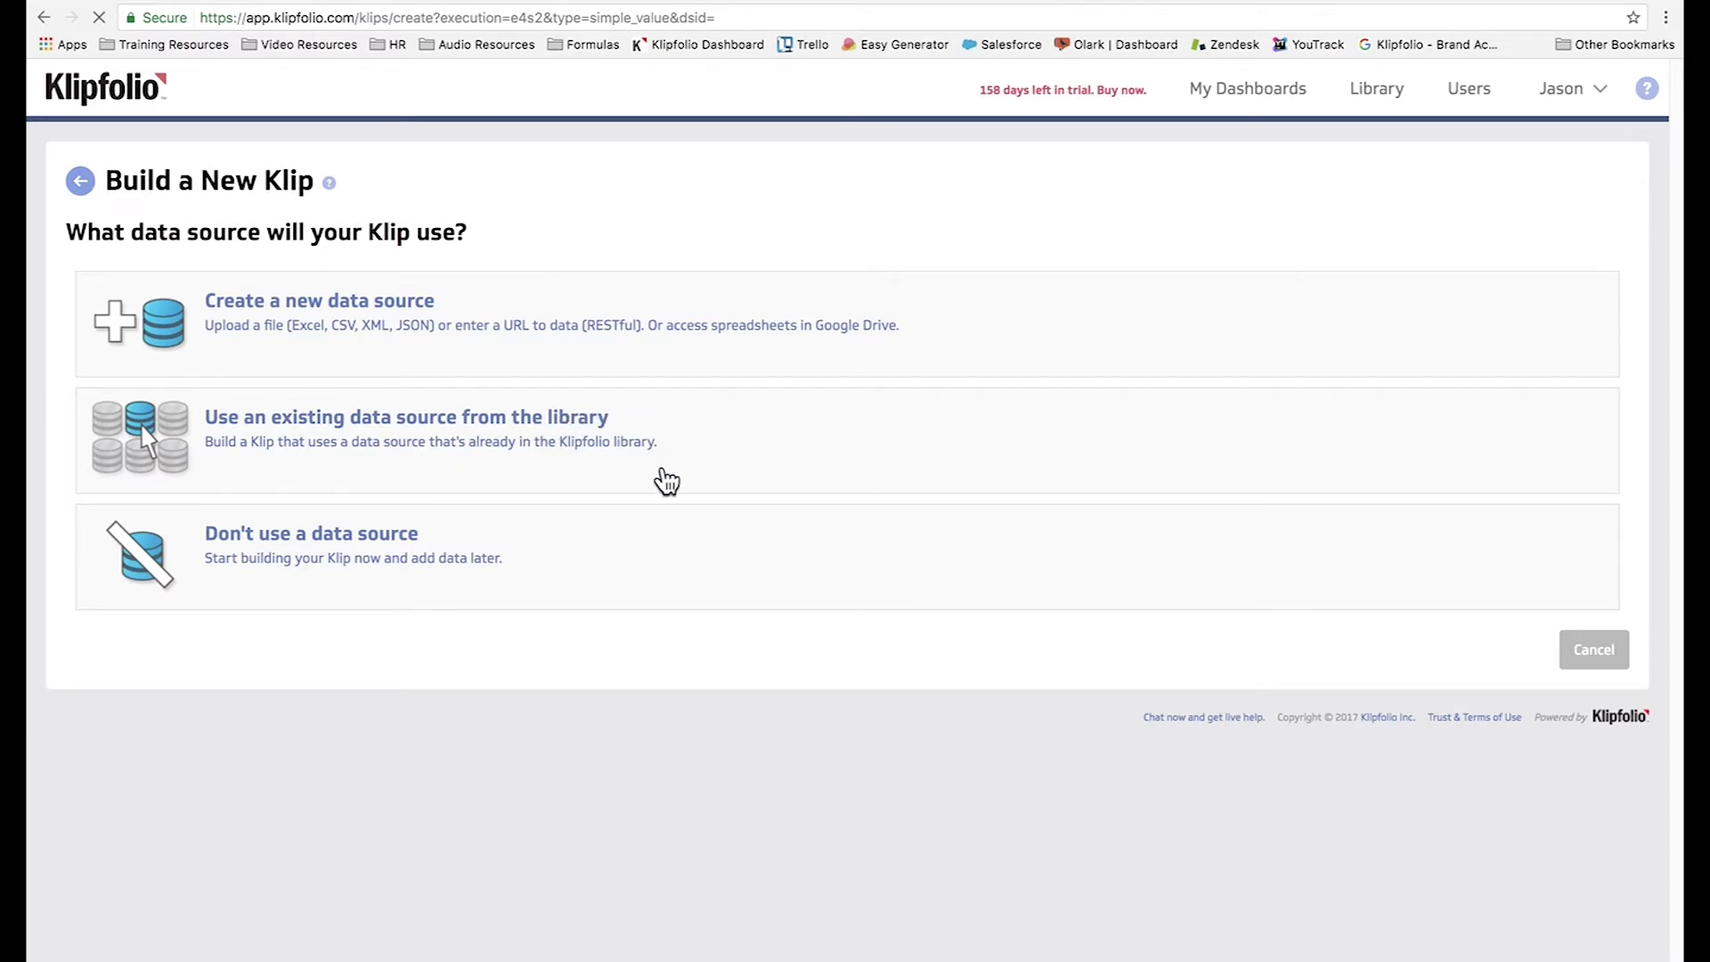
pyautogui.click(618, 415)
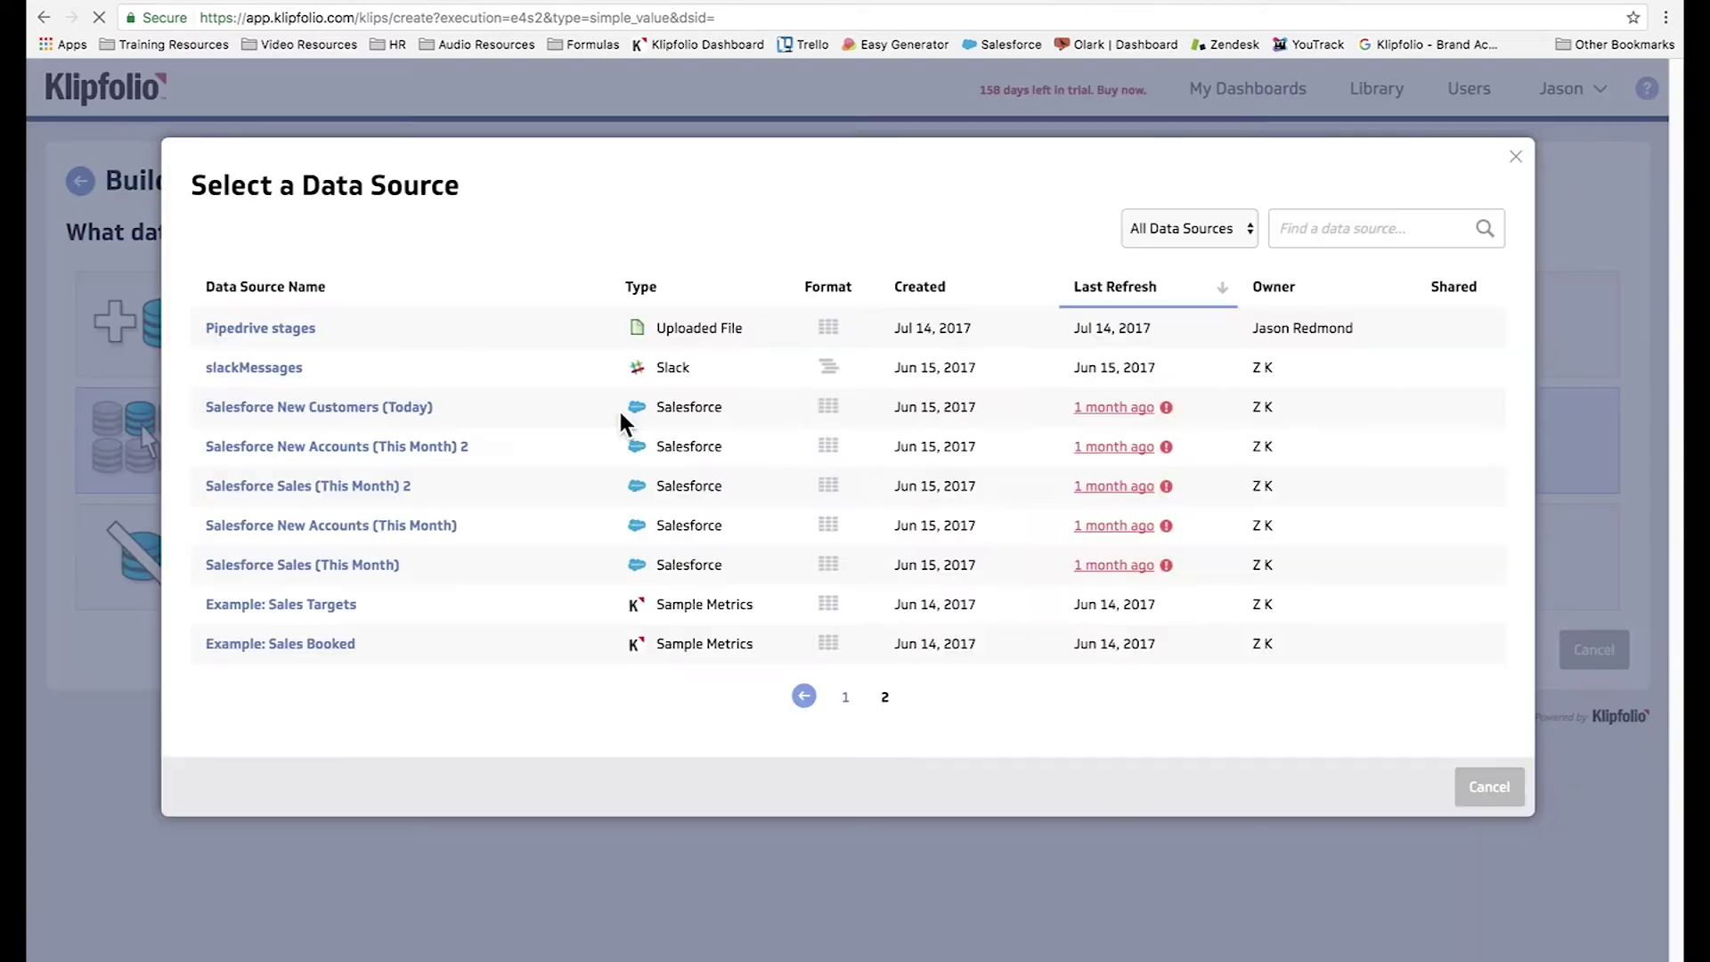
pyautogui.click(337, 604)
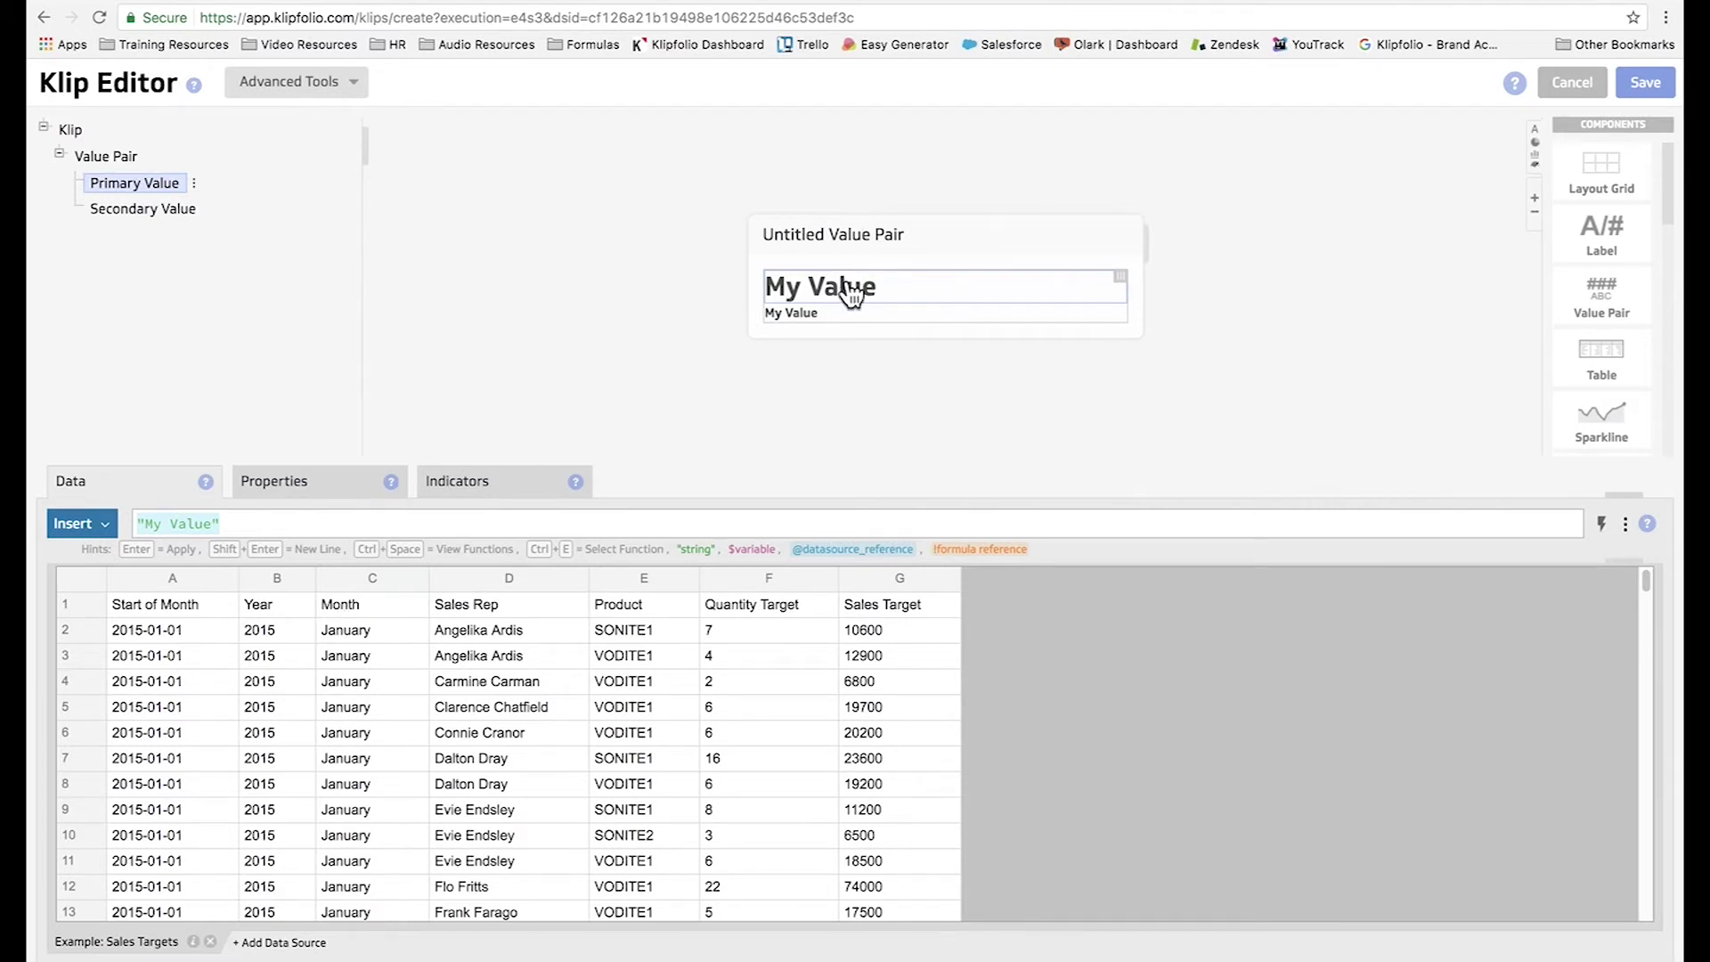
# Step: Make the Sales Target column the primary value, formatted as currency with two decimals
pyautogui.click(897, 584)
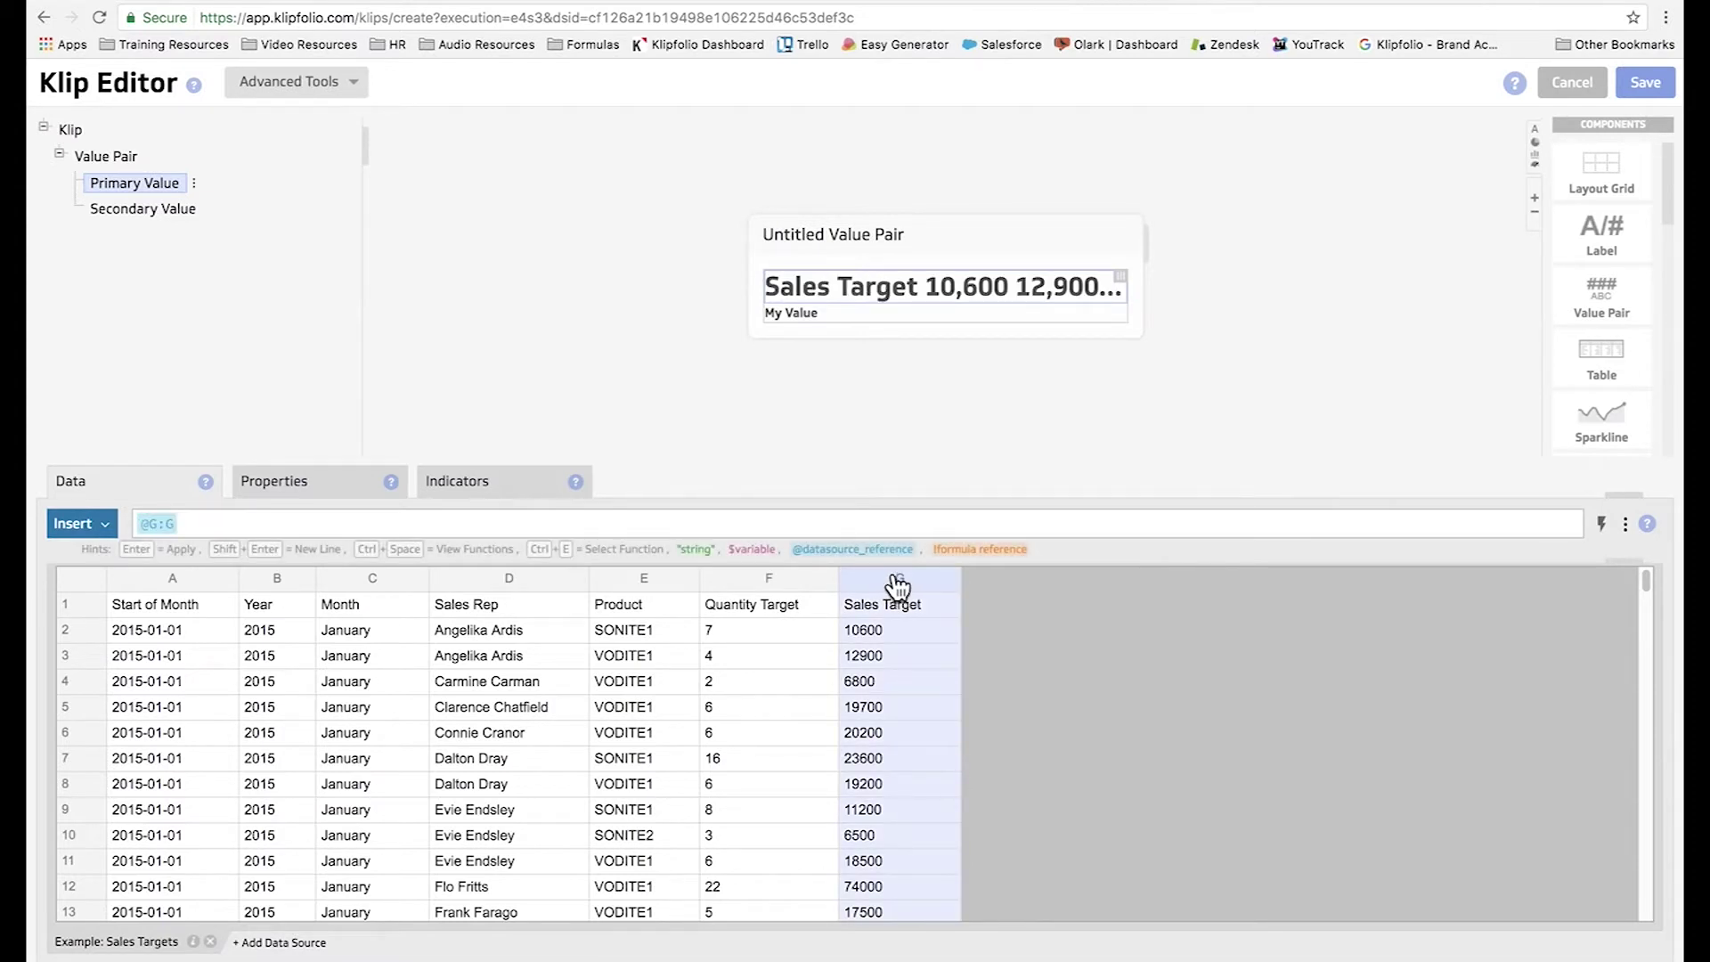
pyautogui.click(318, 489)
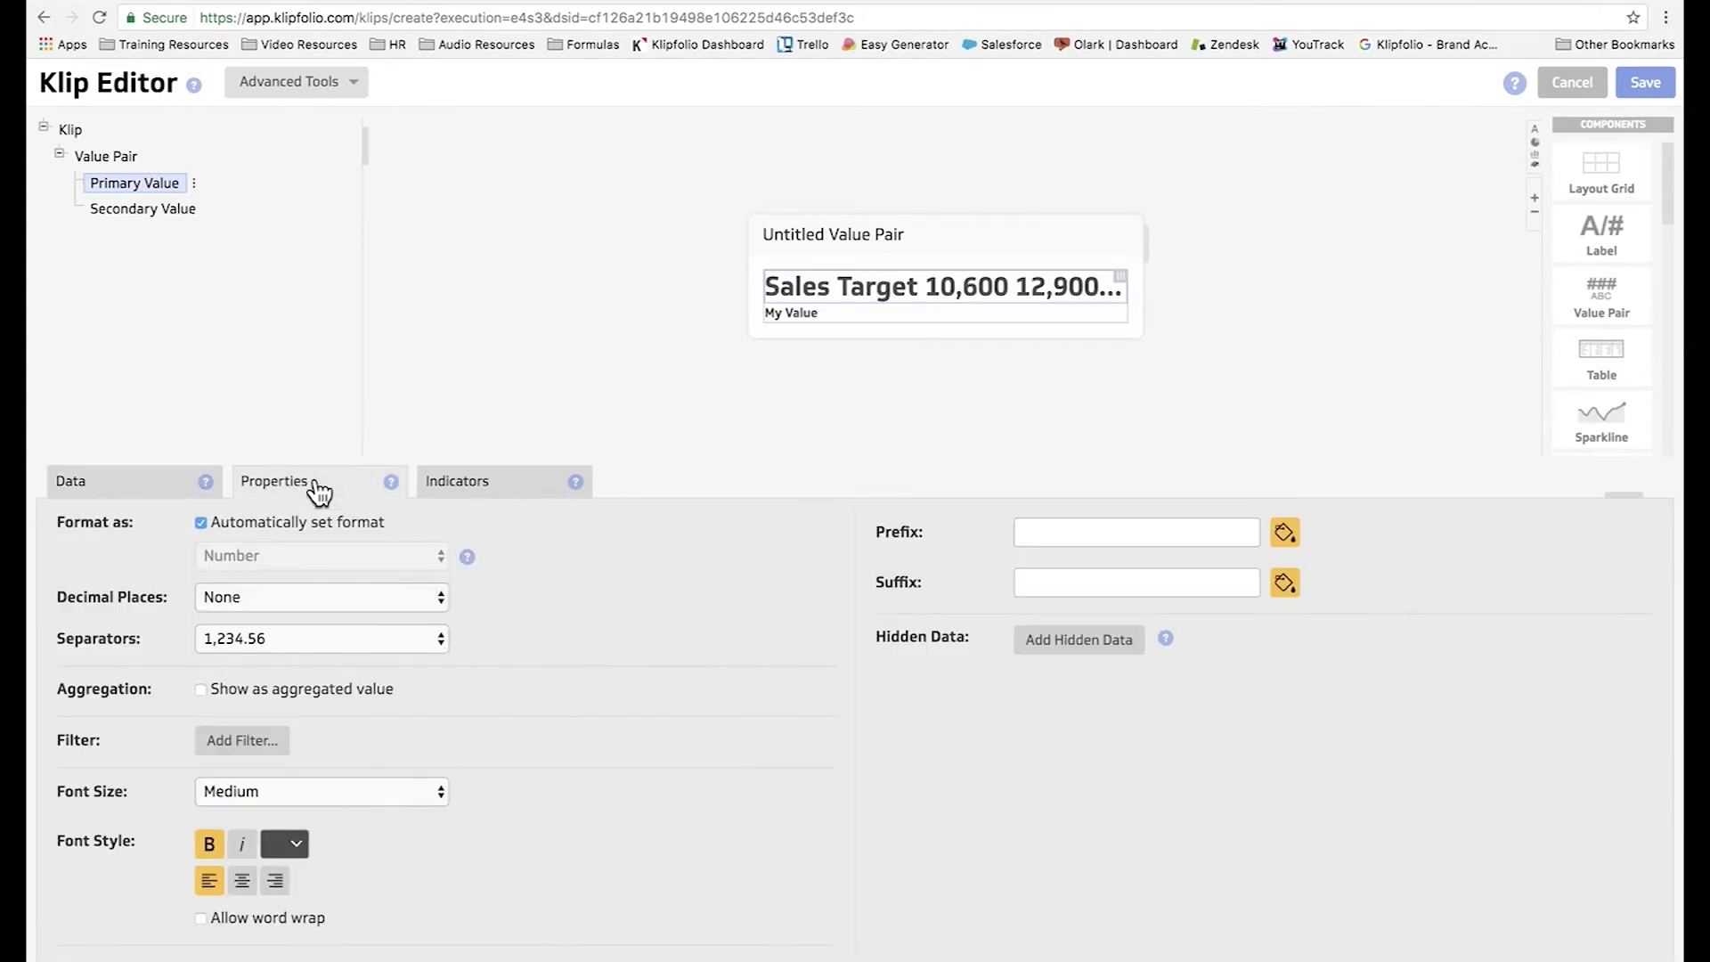
pyautogui.click(278, 530)
pyautogui.click(274, 554)
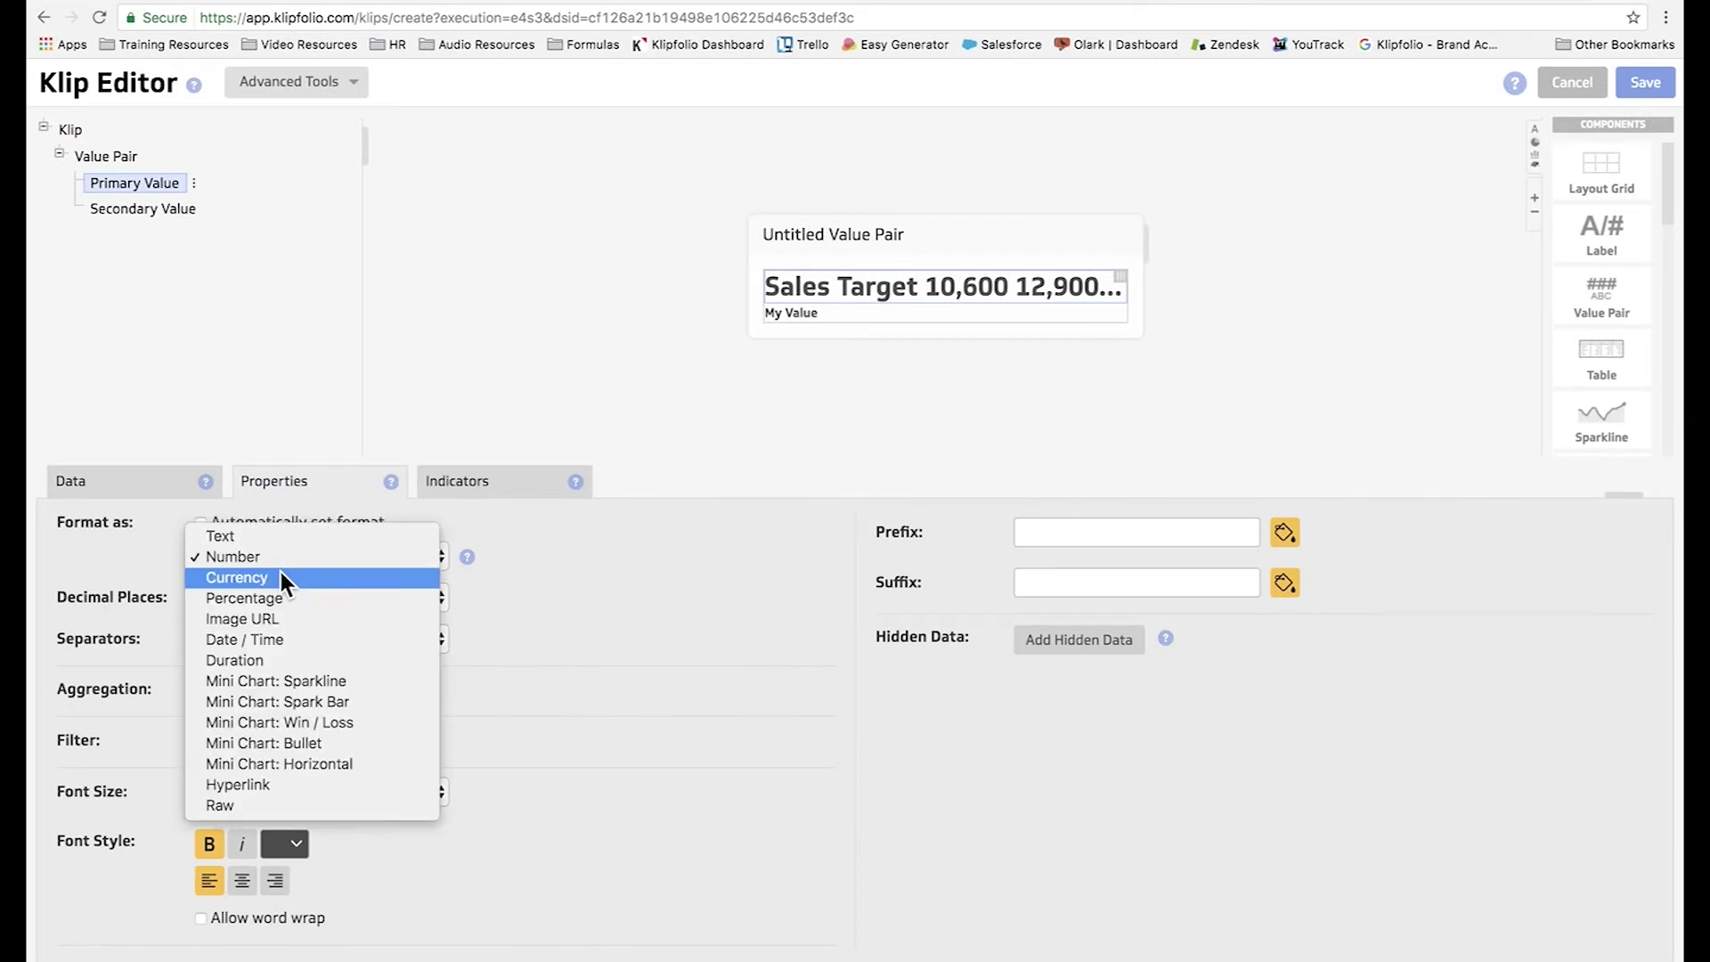
pyautogui.click(280, 574)
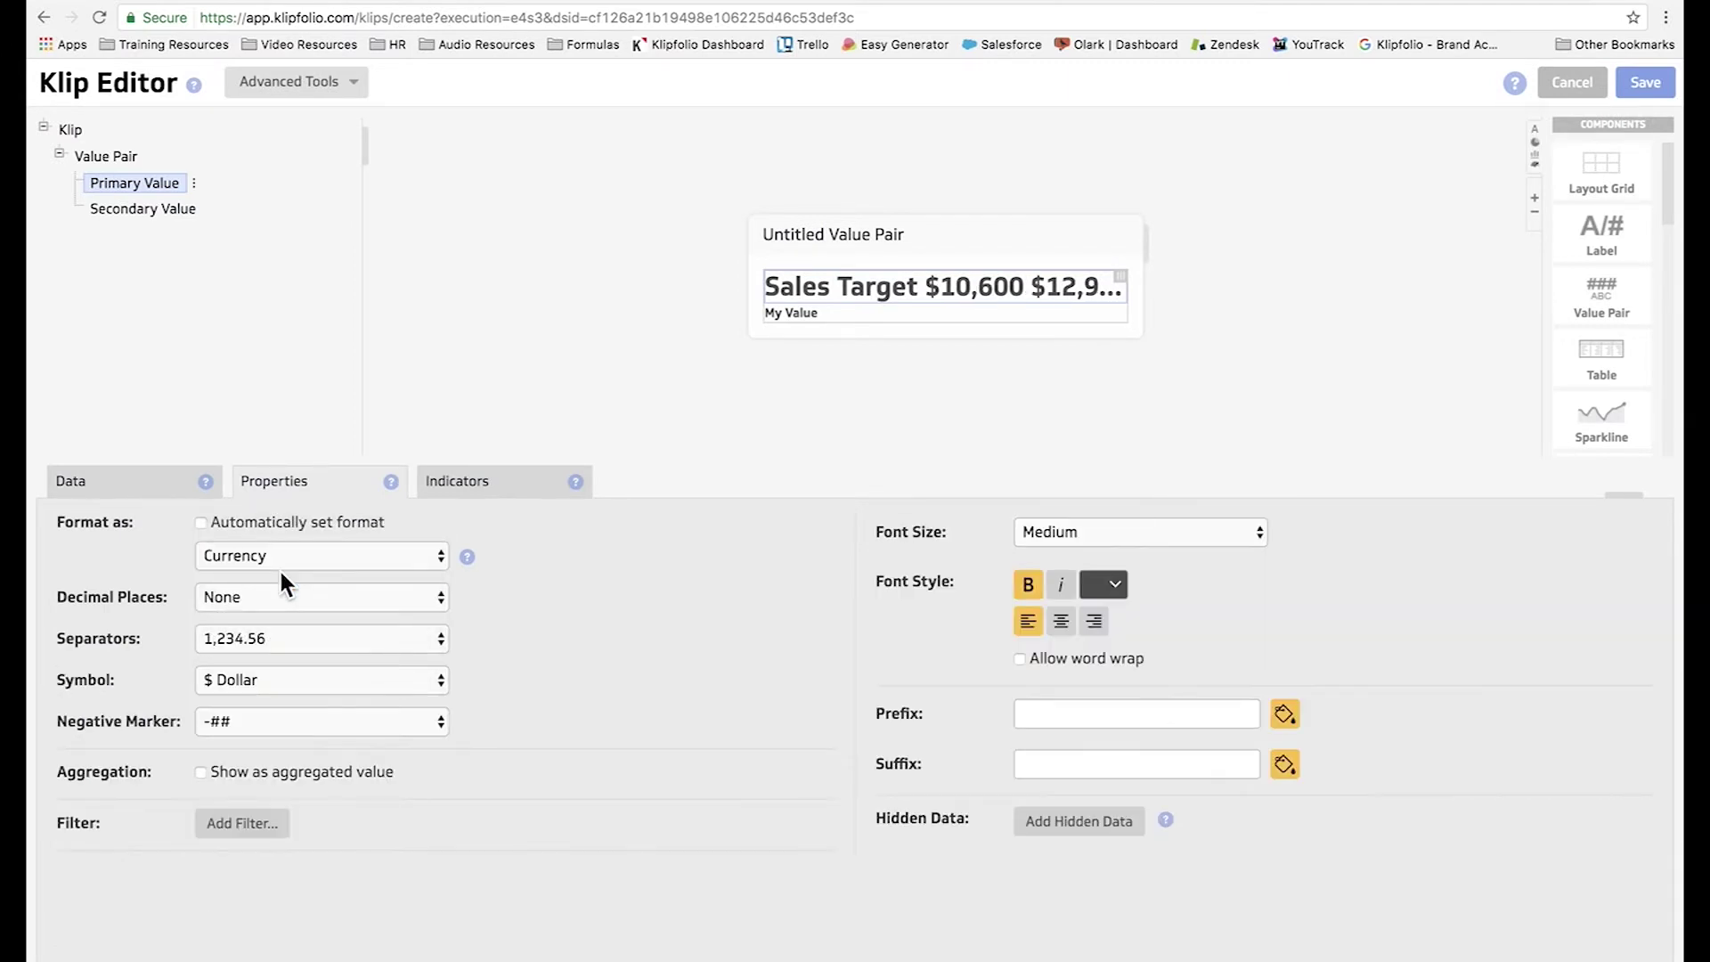
pyautogui.click(206, 597)
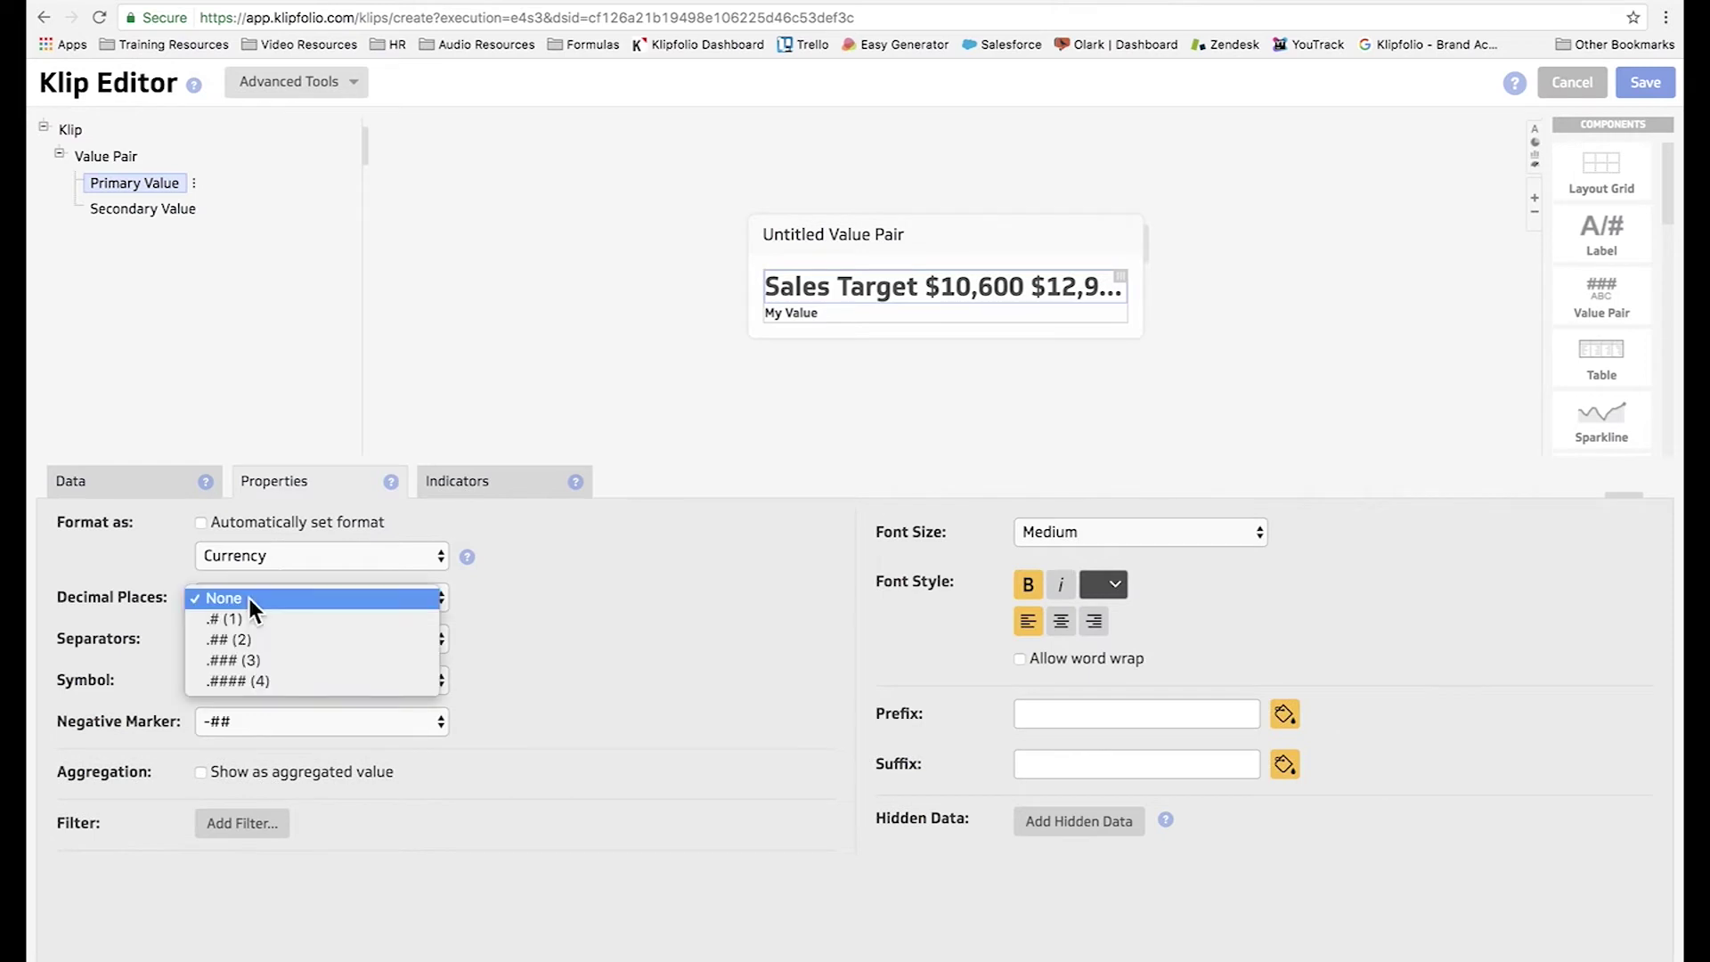
pyautogui.click(233, 640)
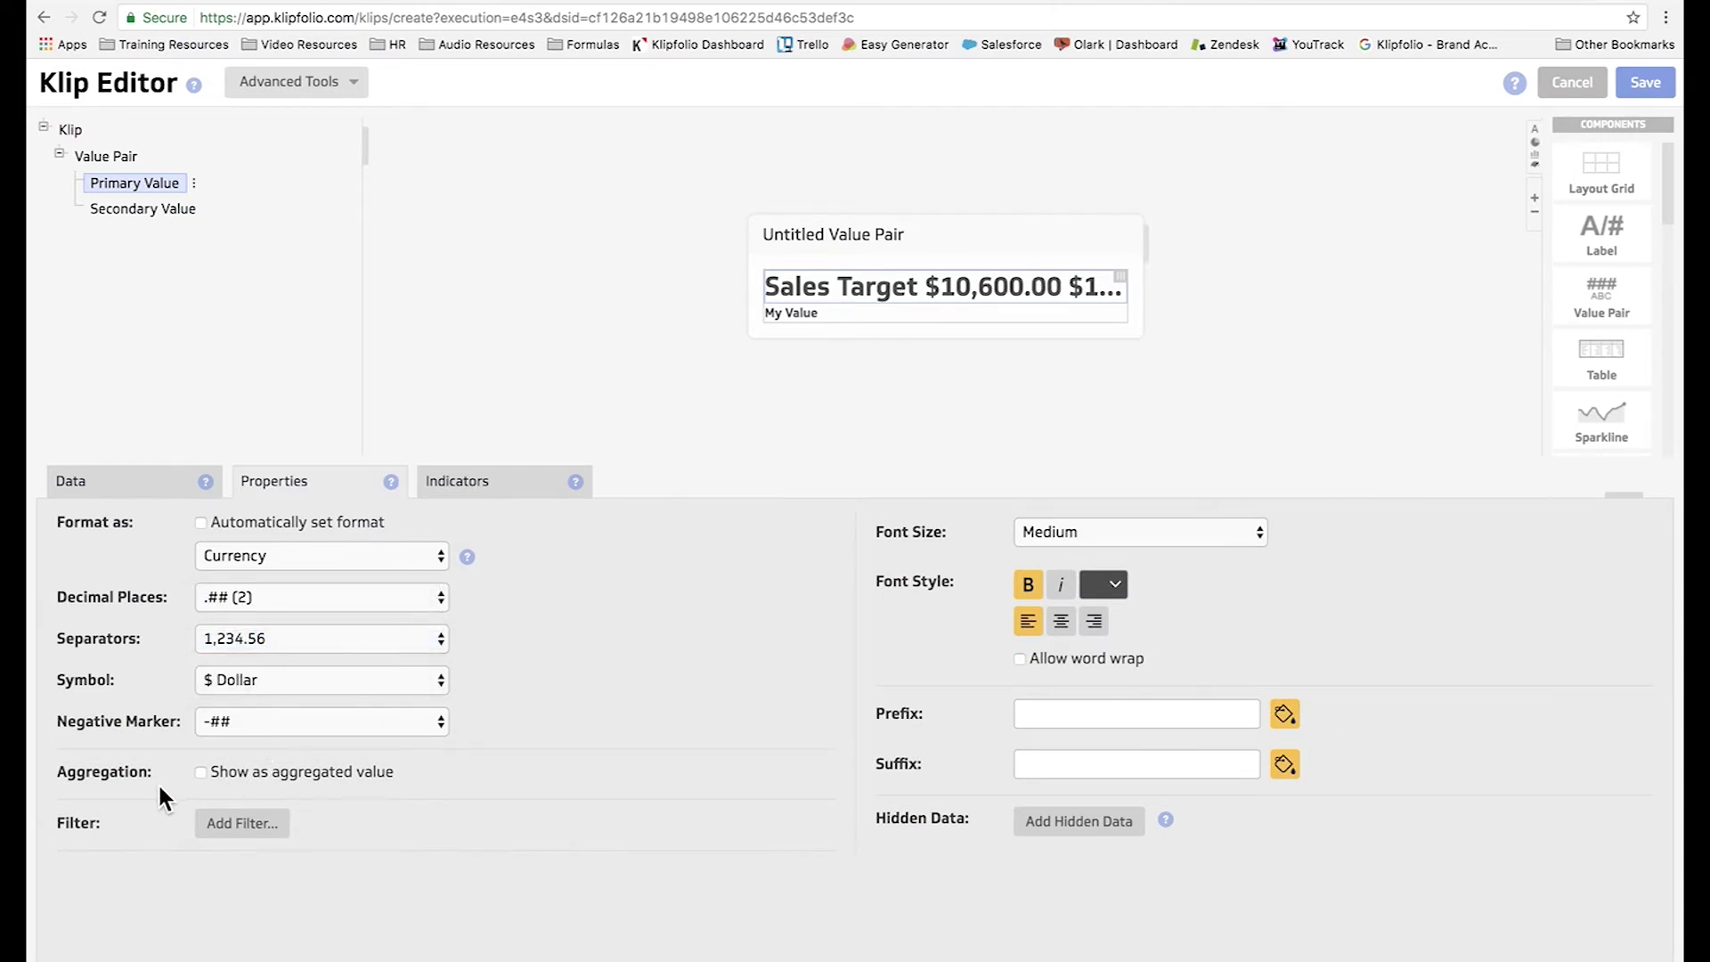
# Step: Aggregate the primary value as an average, giving $47,911.24
pyautogui.click(200, 771)
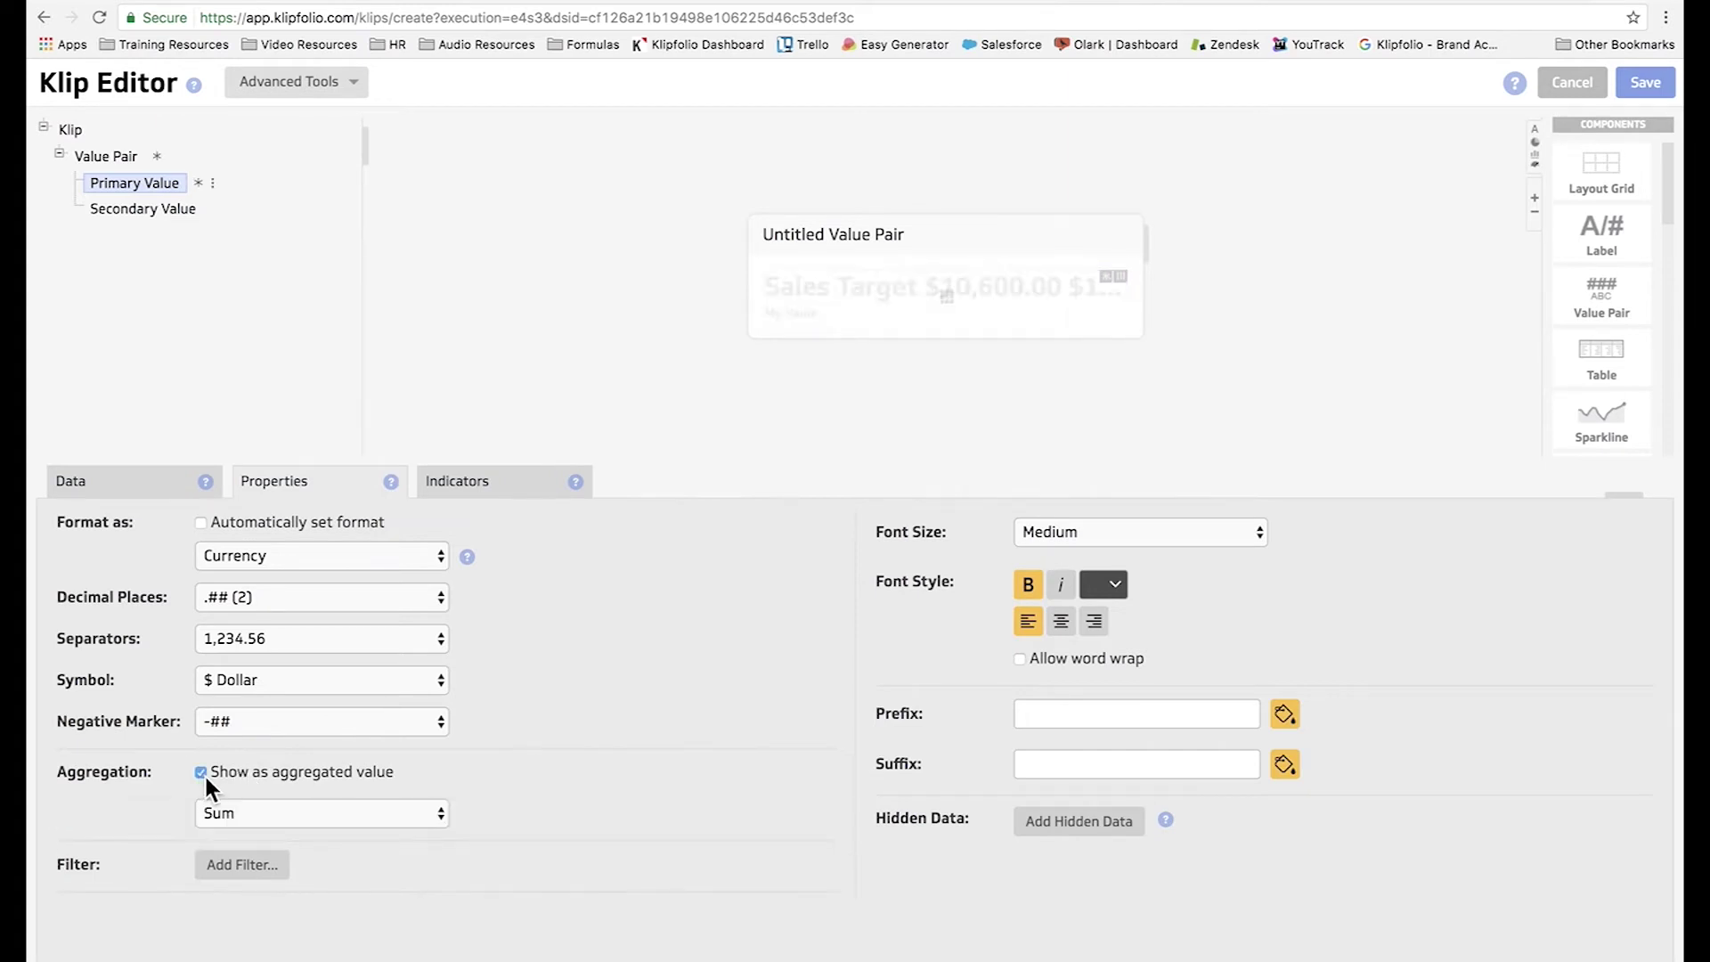
pyautogui.click(266, 811)
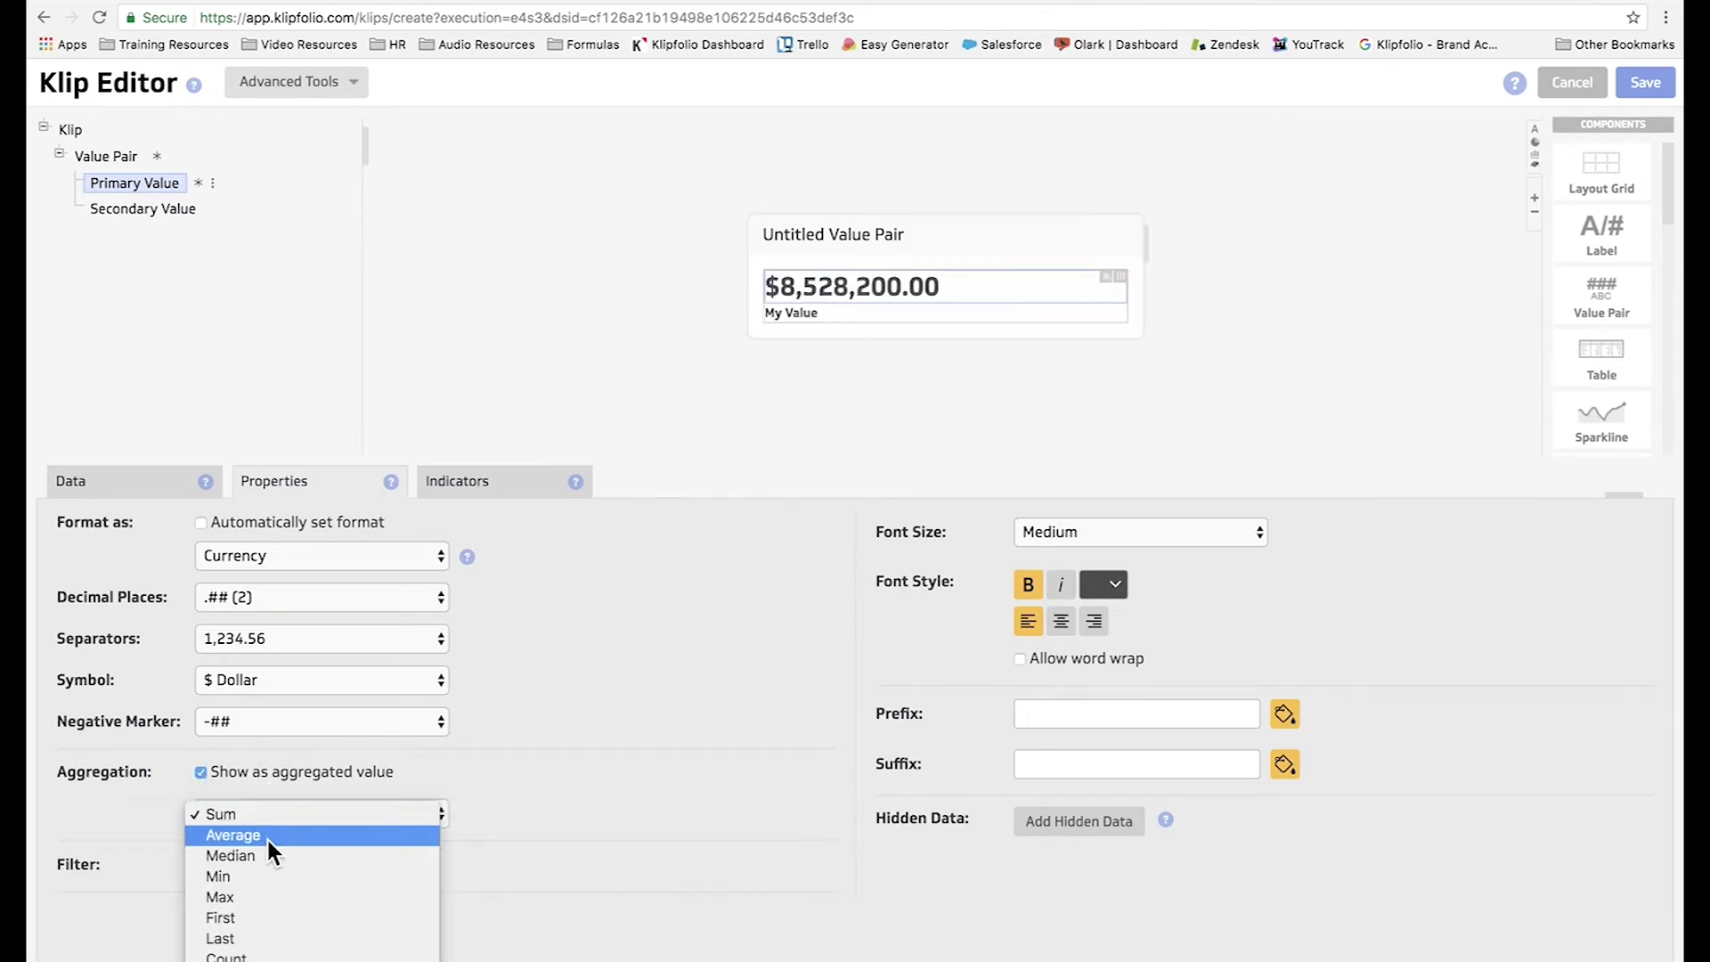
pyautogui.click(265, 836)
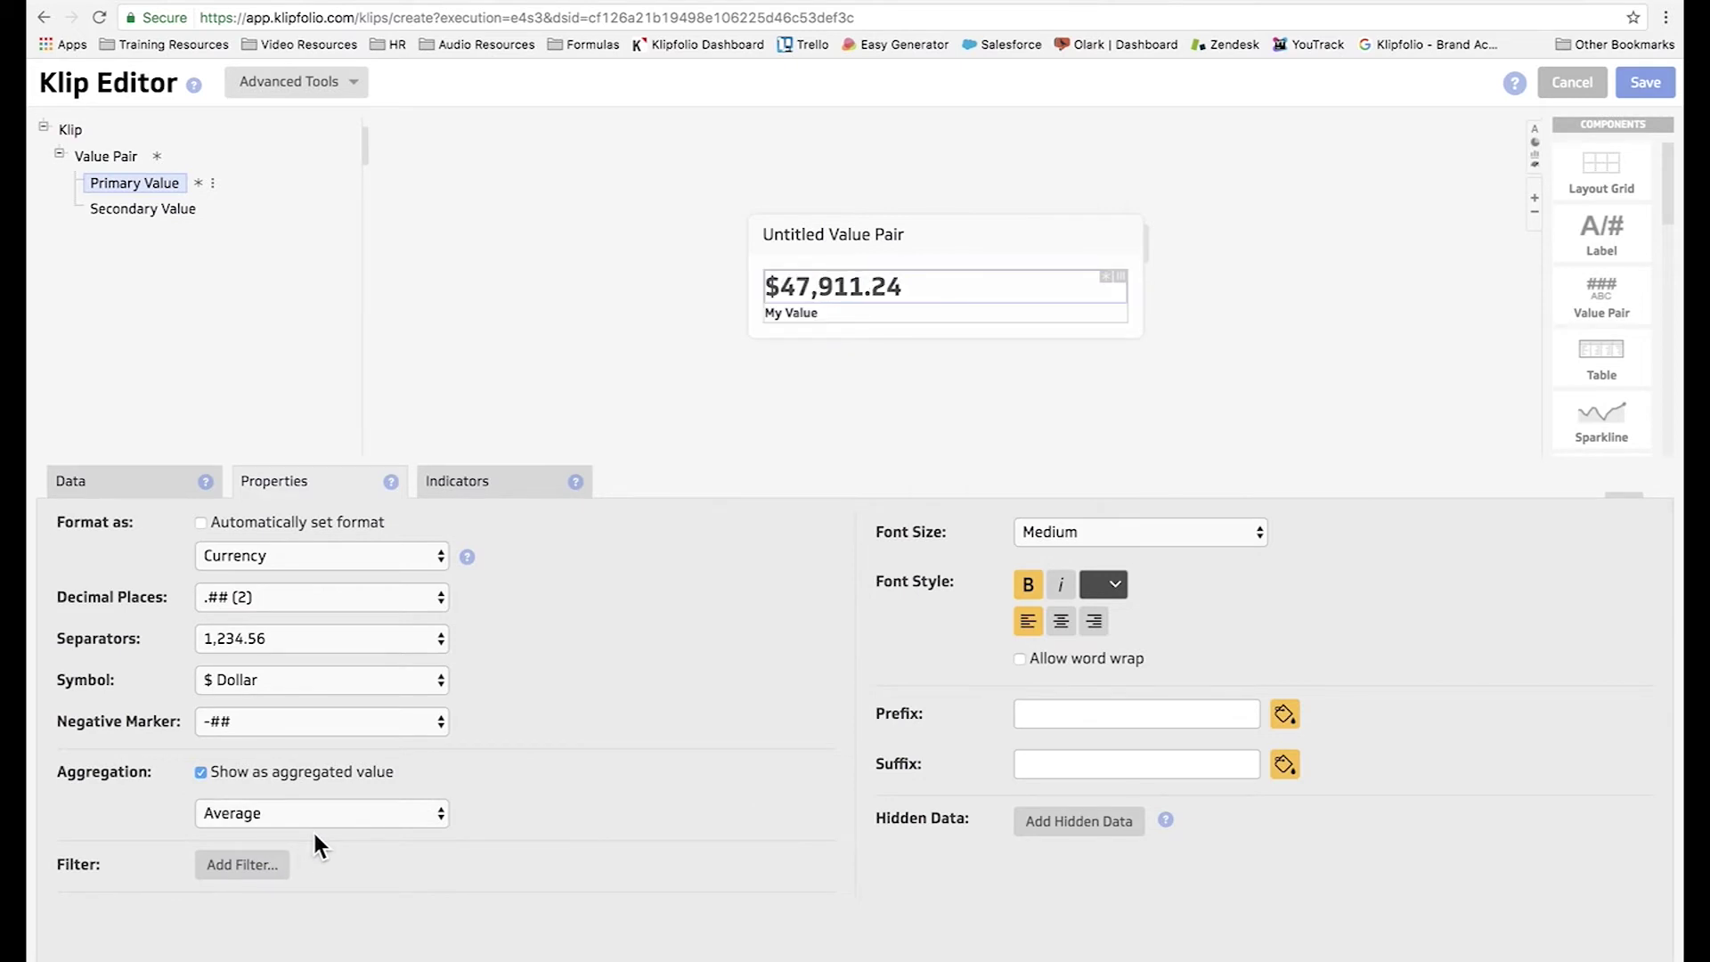
pyautogui.click(783, 321)
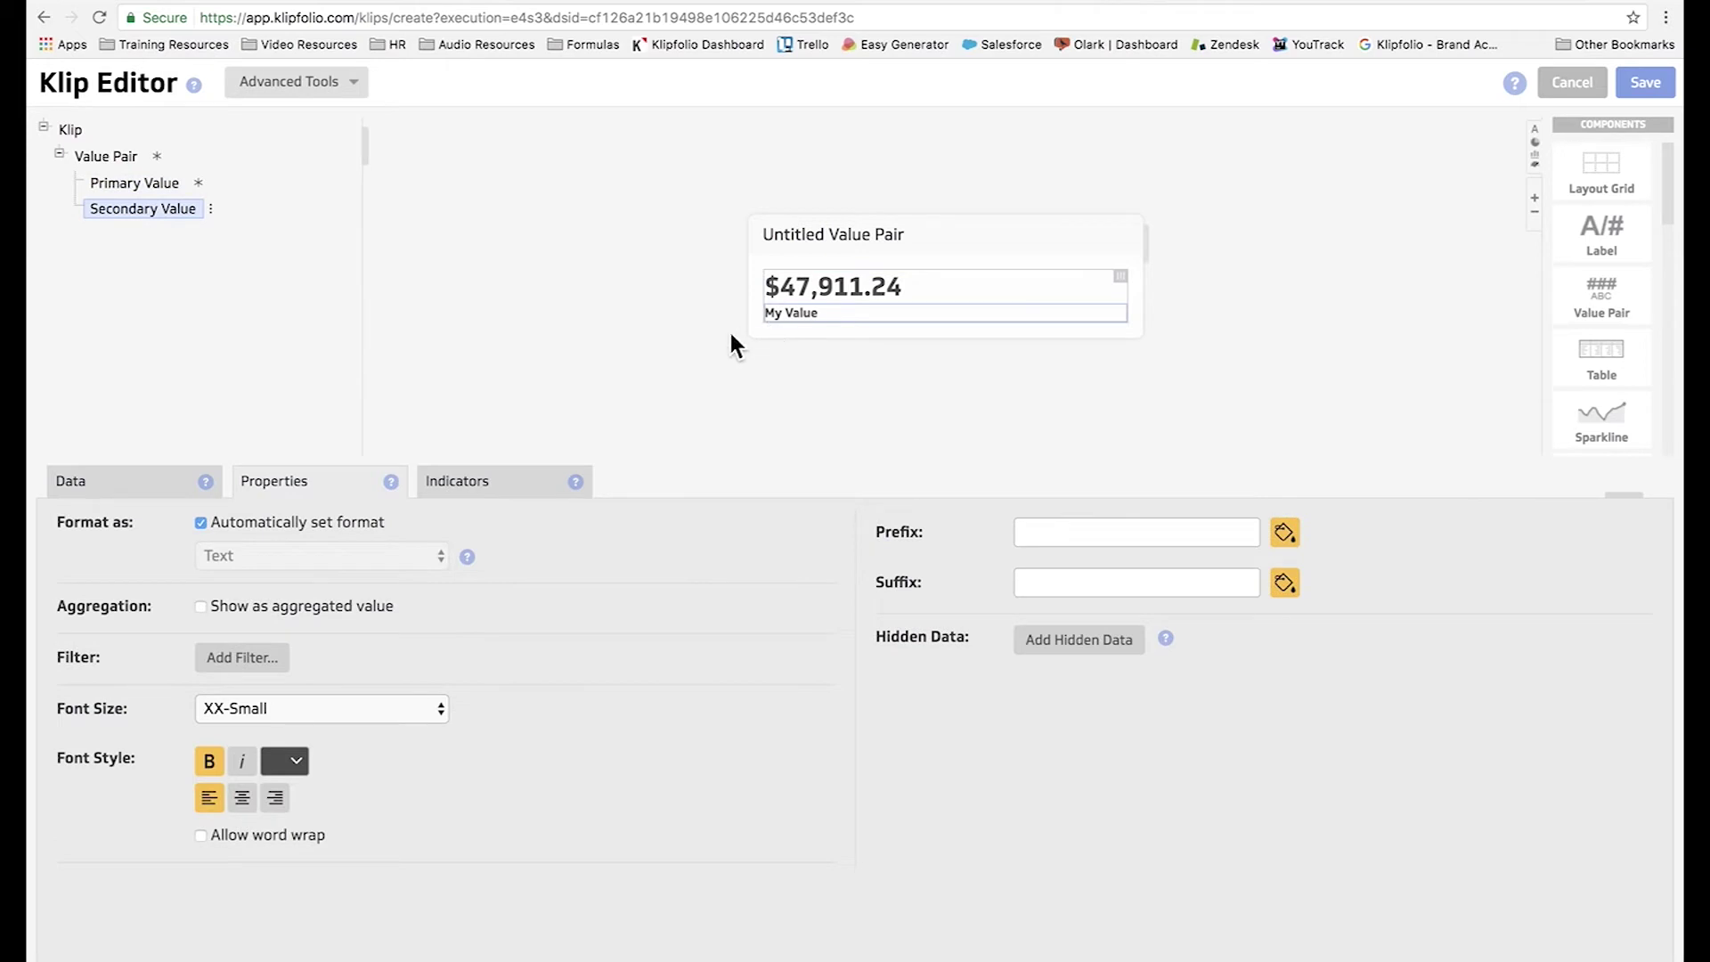
# Step: Change the secondary value label from My Value to 'ALL PRODUCTS'
pyautogui.click(138, 485)
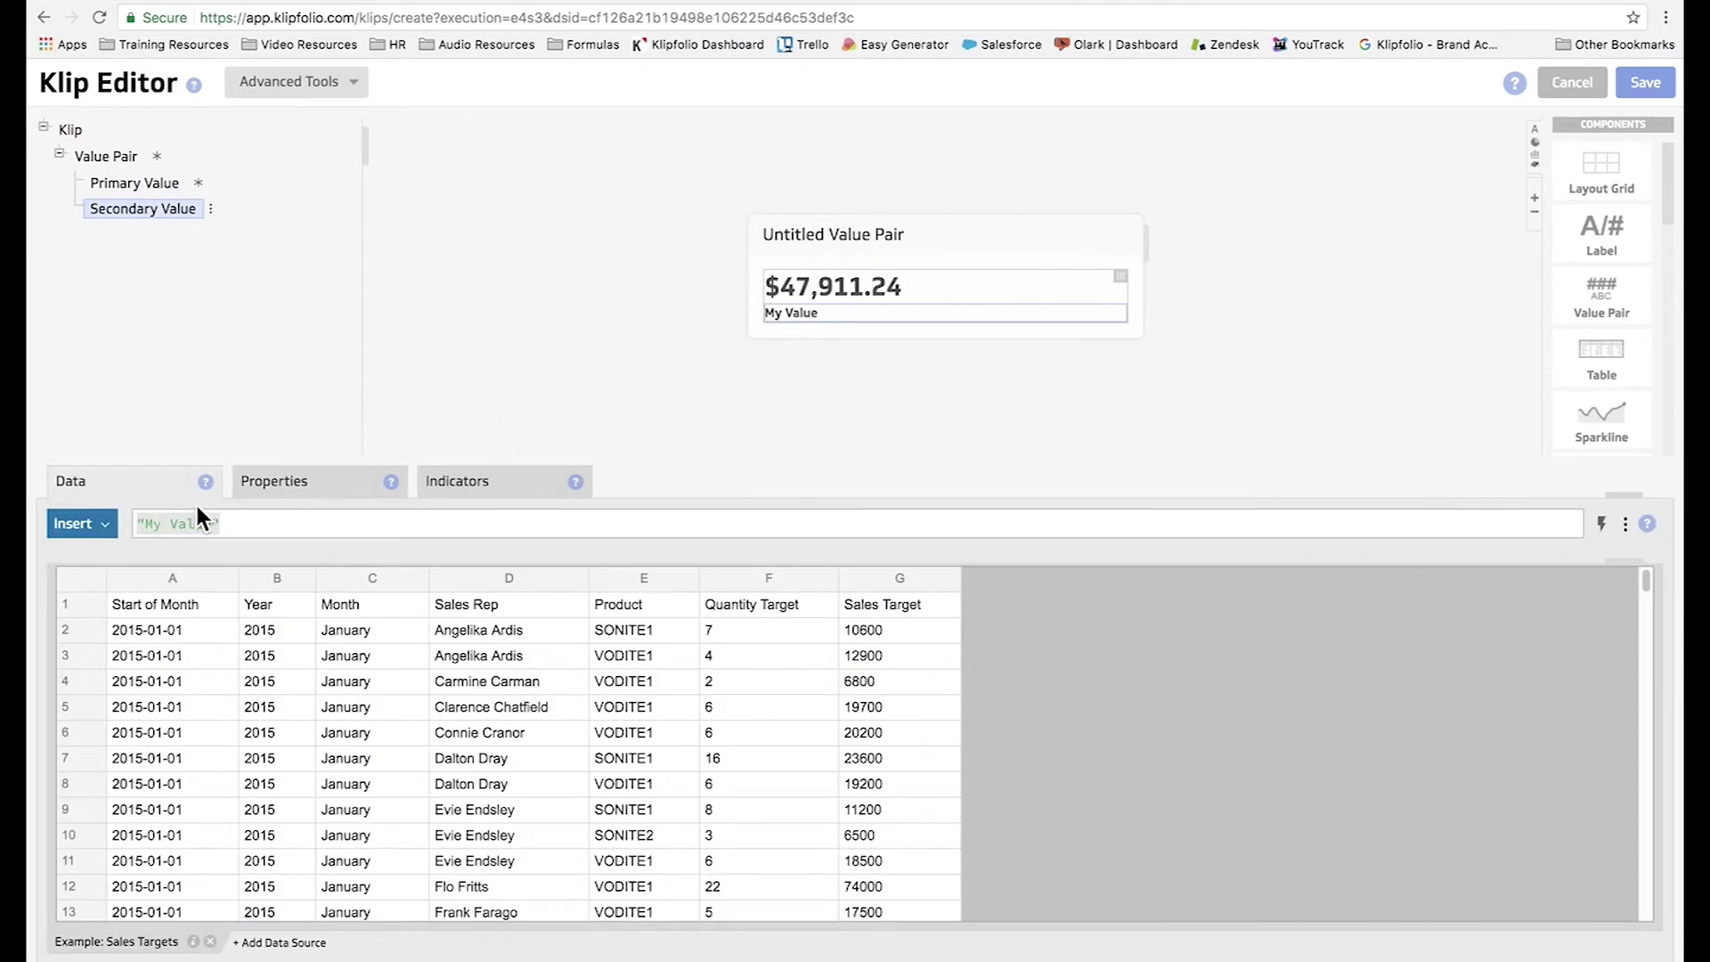
pyautogui.moveTo(217, 524); pyautogui.dragTo(147, 524)
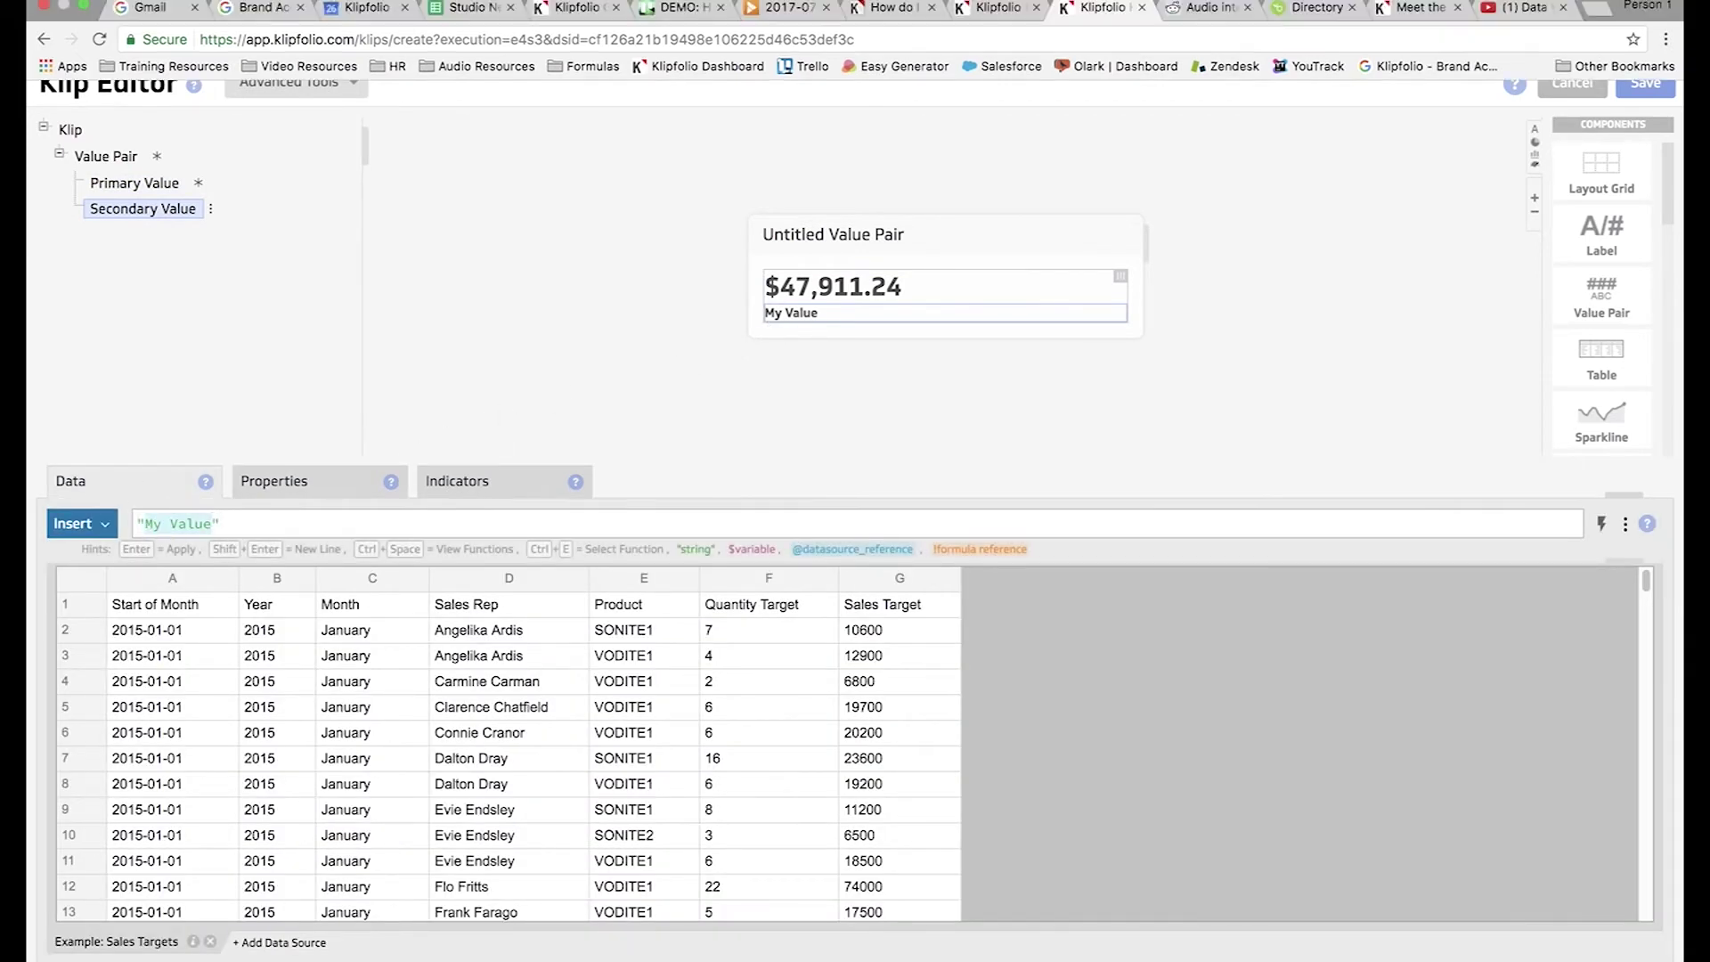
pyautogui.write('ALL PRODUCTS')
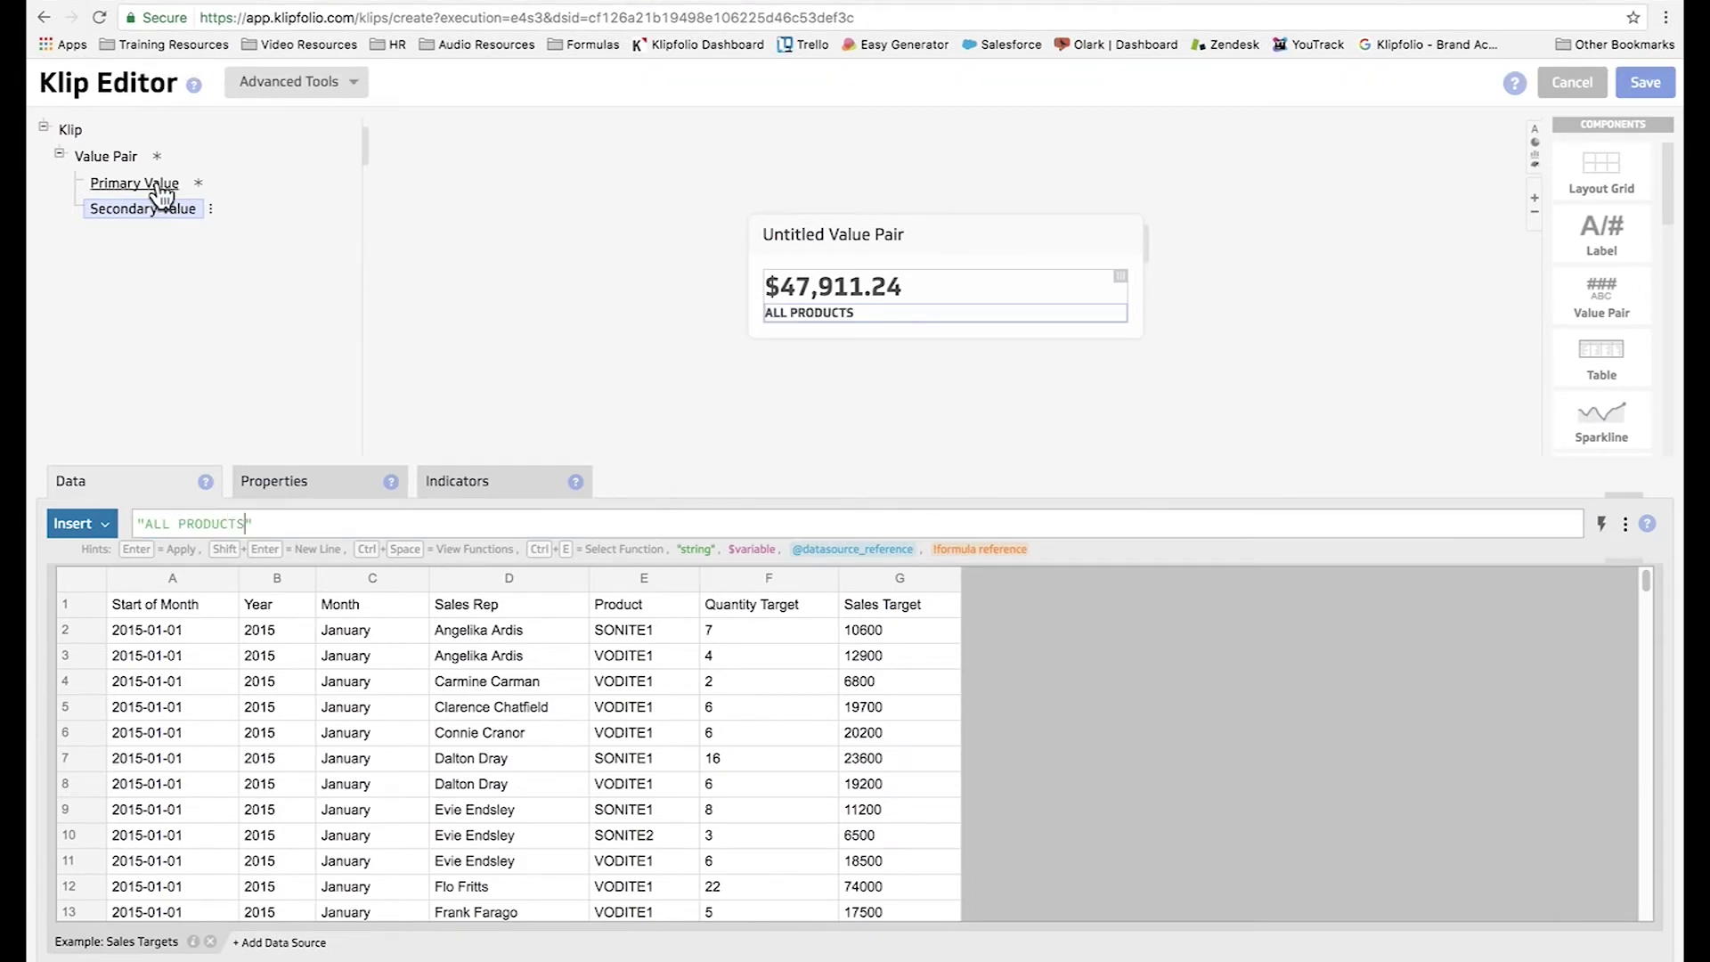
# Step: Copy the Value Pair and paste it into the Klip as a second pair
pyautogui.click(138, 159)
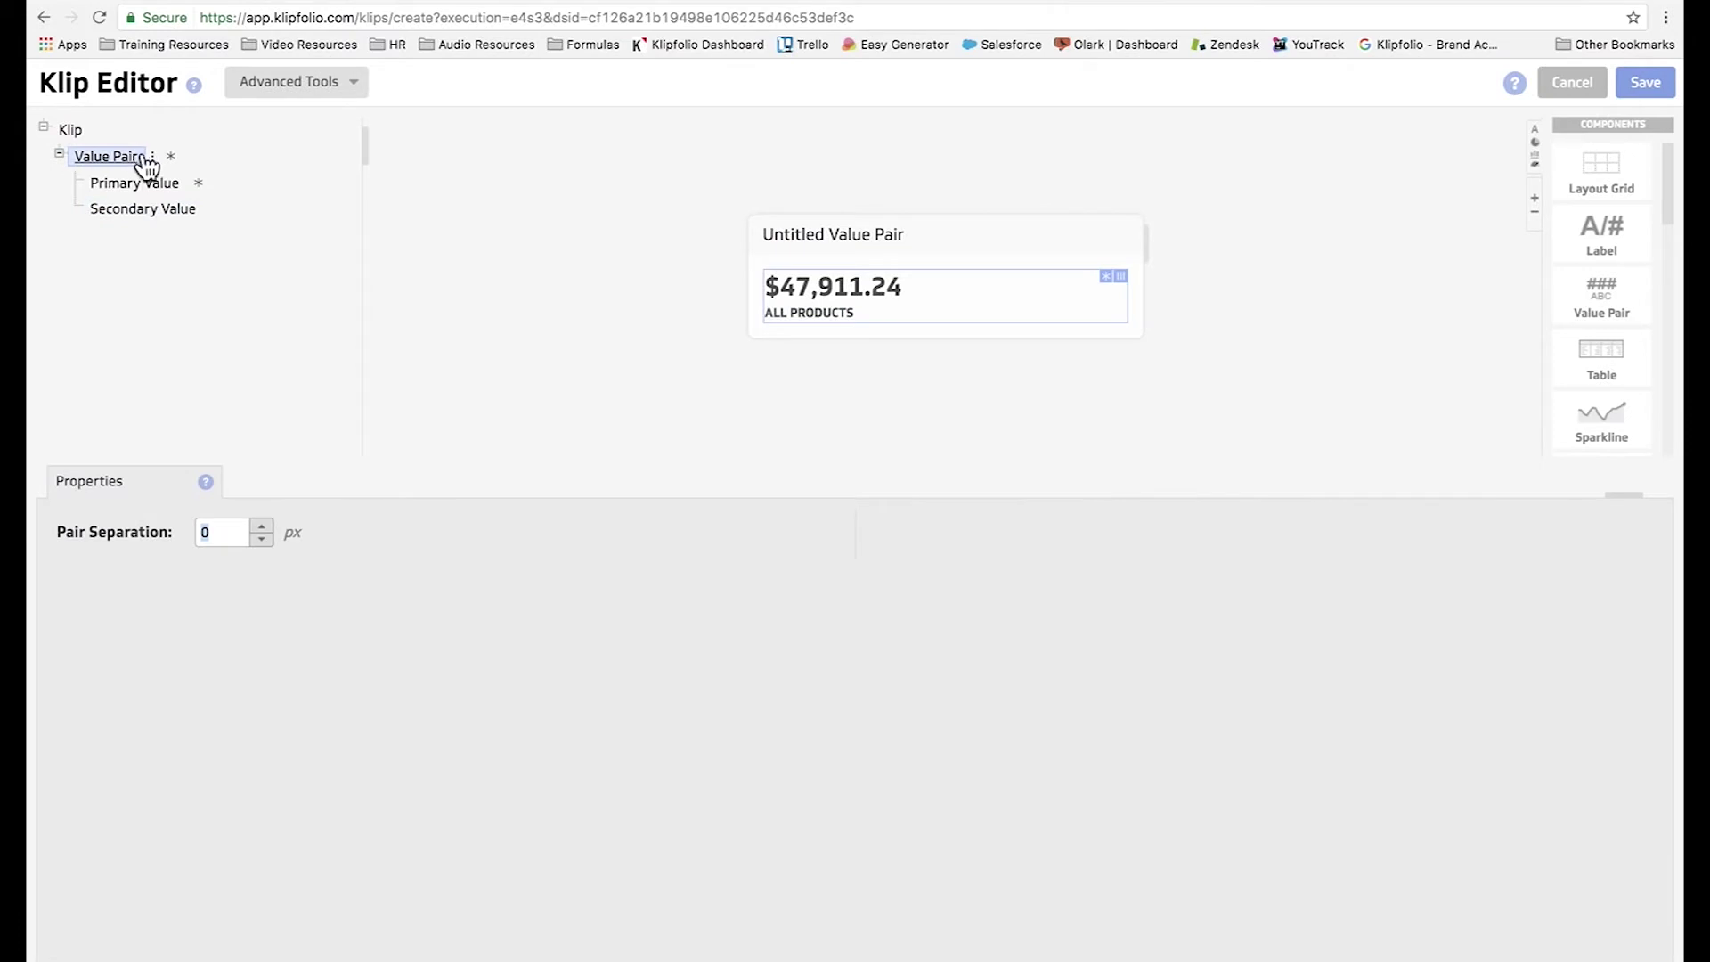
pyautogui.click(154, 158)
pyautogui.click(189, 243)
pyautogui.click(74, 132)
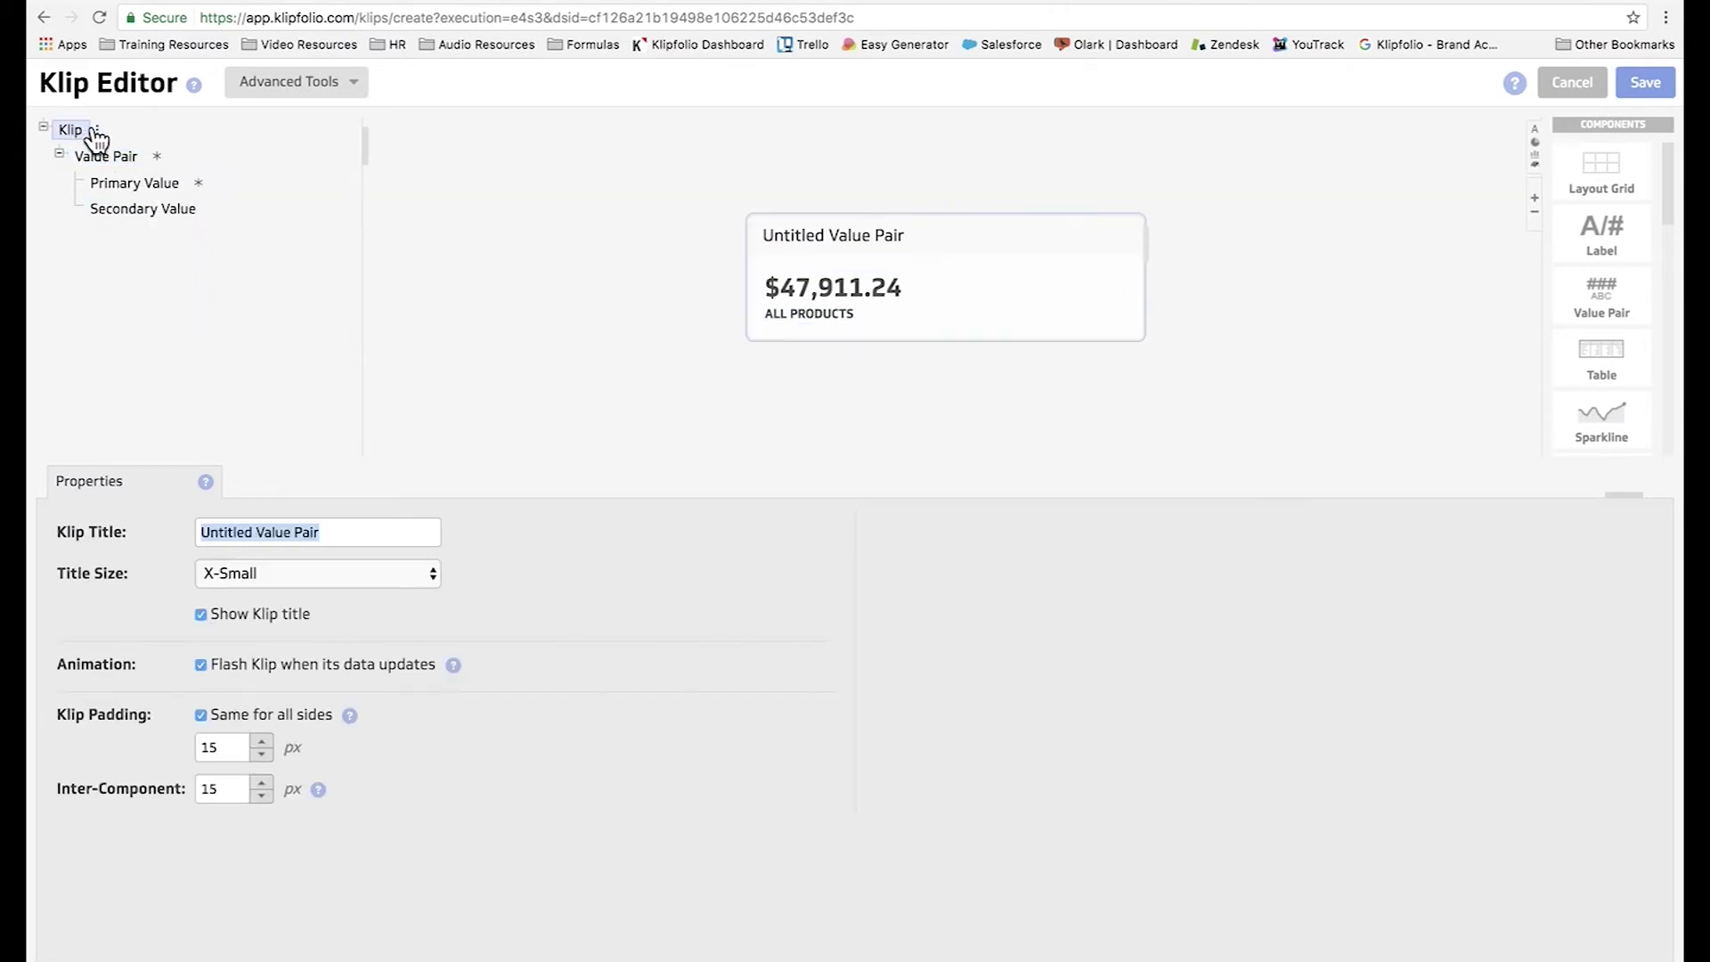
pyautogui.click(97, 130)
pyautogui.click(129, 149)
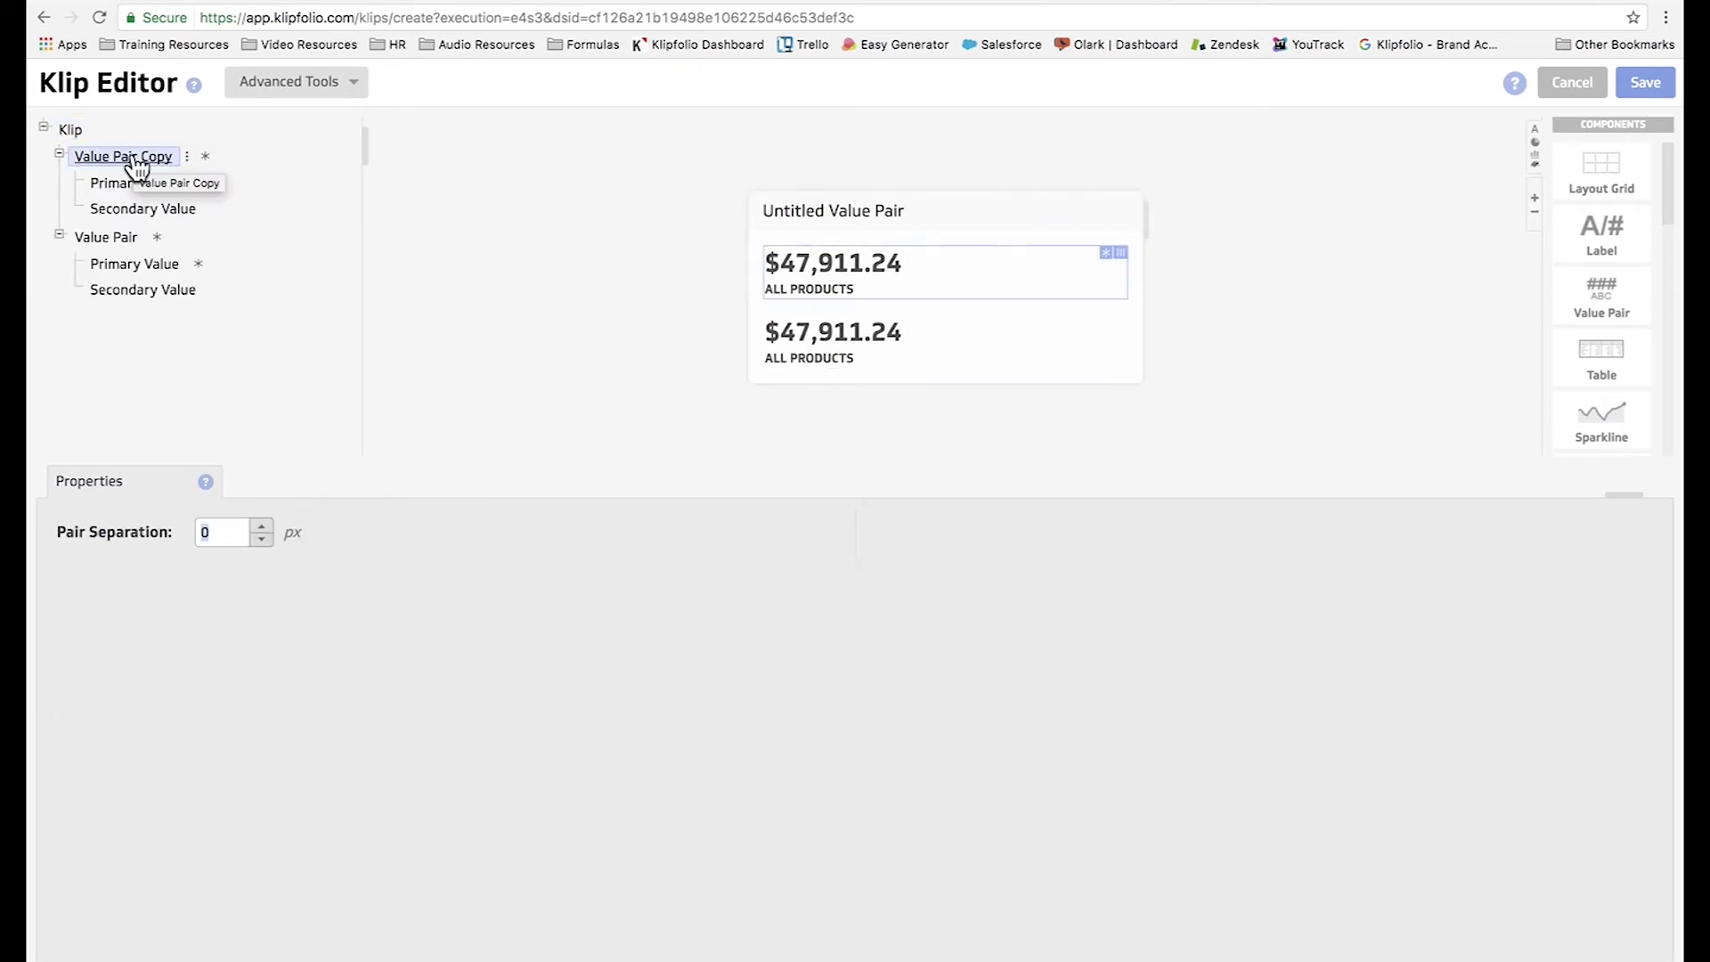
# Step: Add hidden data named 'Product - SONITE1' from the Product column to the copy's primary value
pyautogui.click(177, 185)
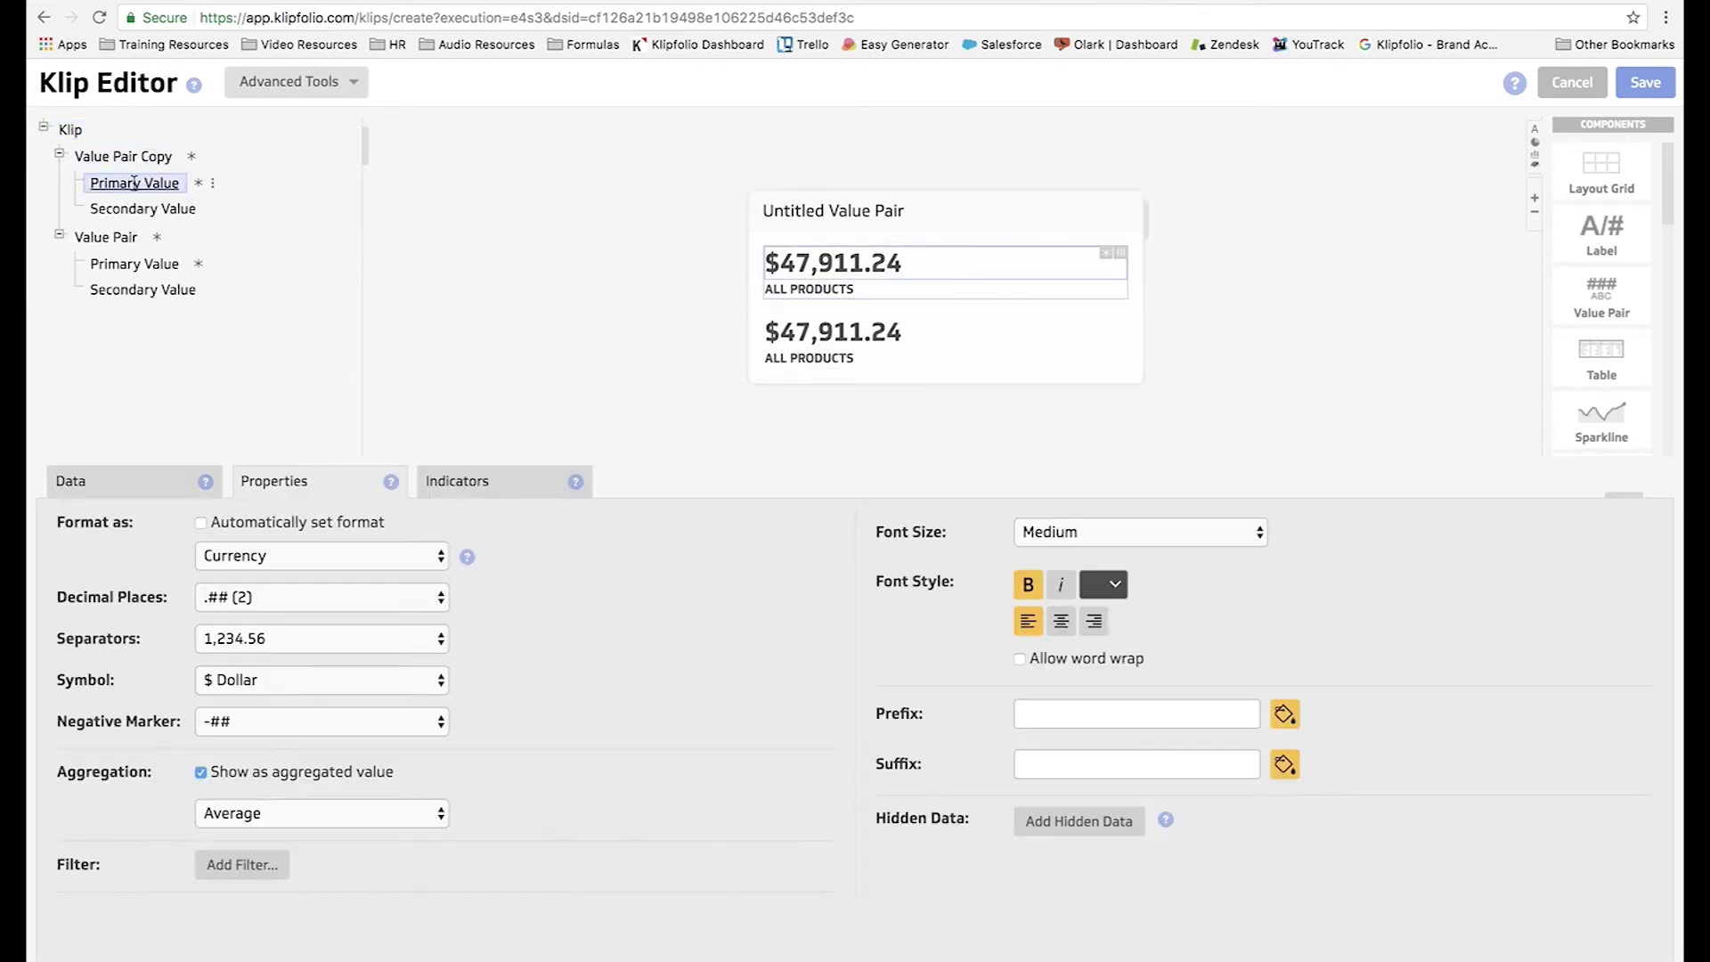
pyautogui.click(114, 490)
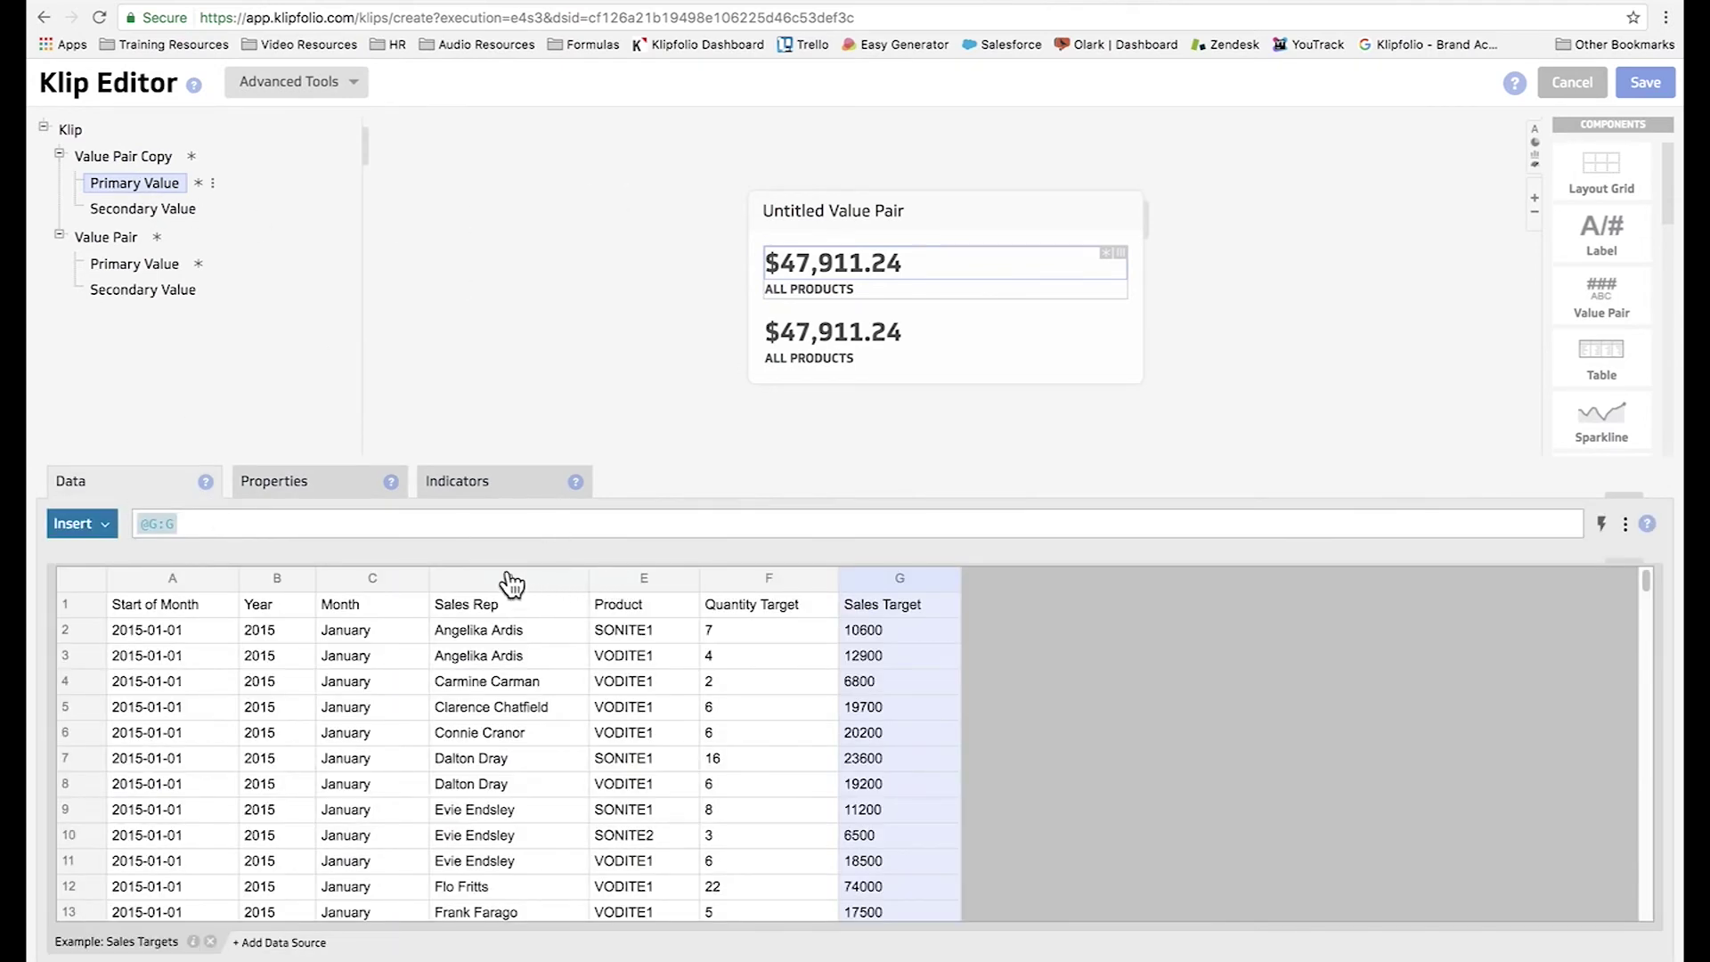
pyautogui.click(199, 182)
pyautogui.click(243, 234)
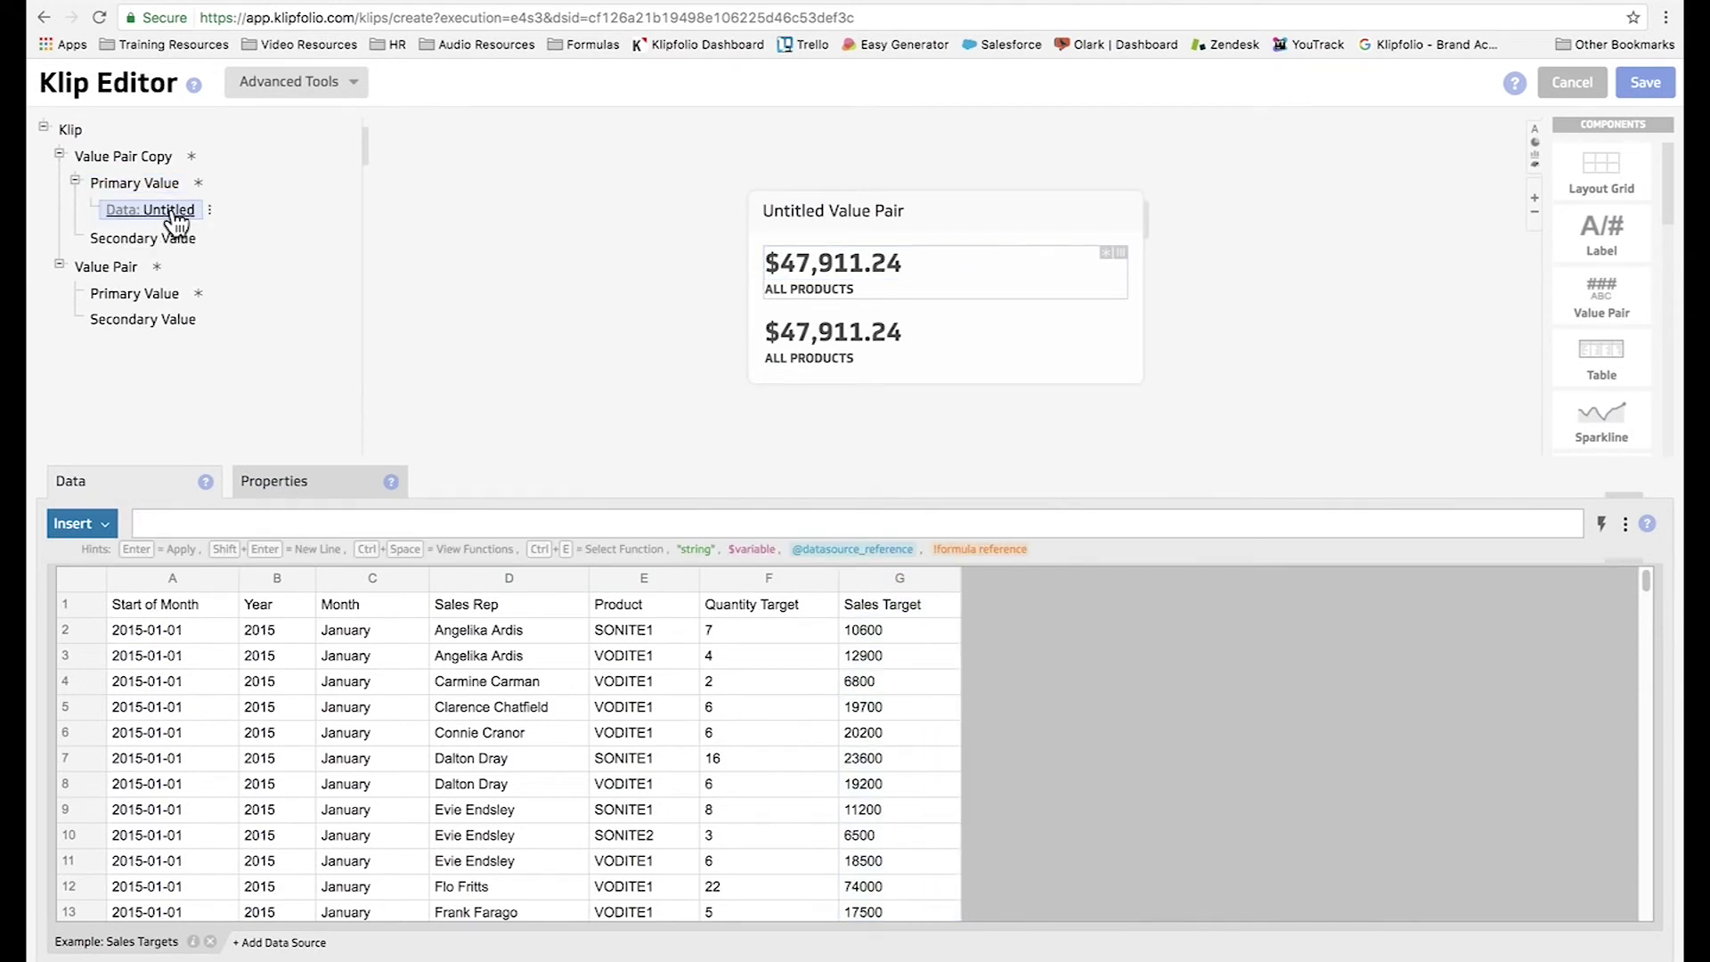
pyautogui.click(279, 486)
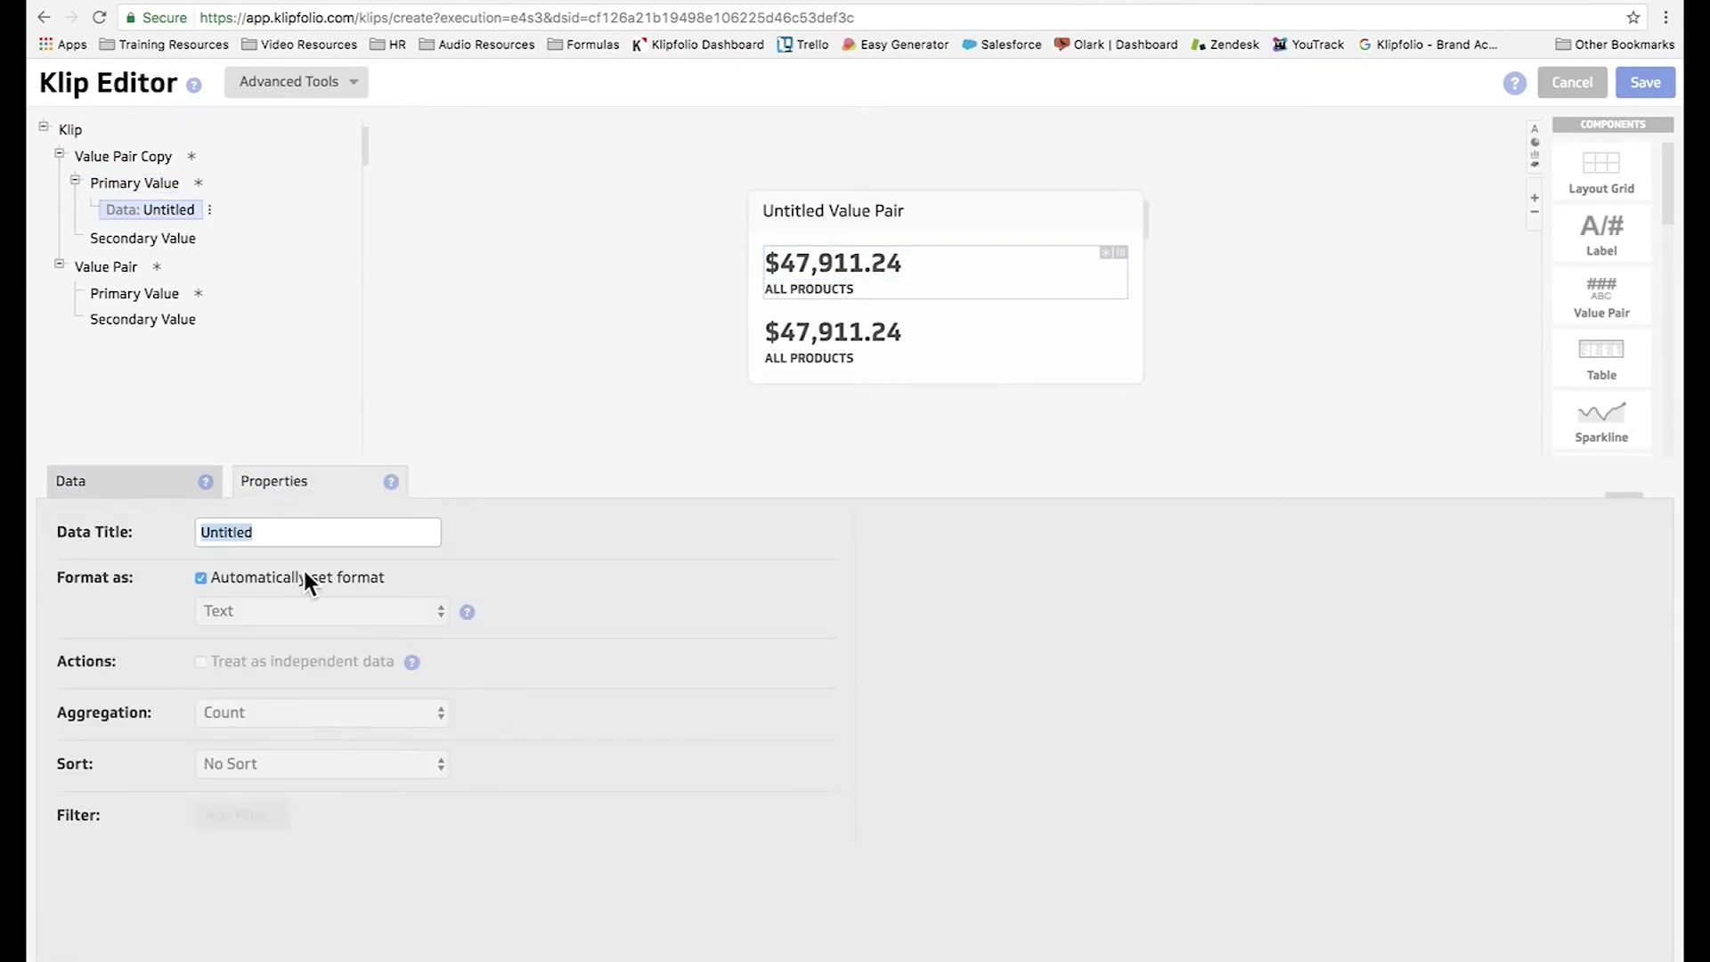
pyautogui.write('Product - SONITE1')
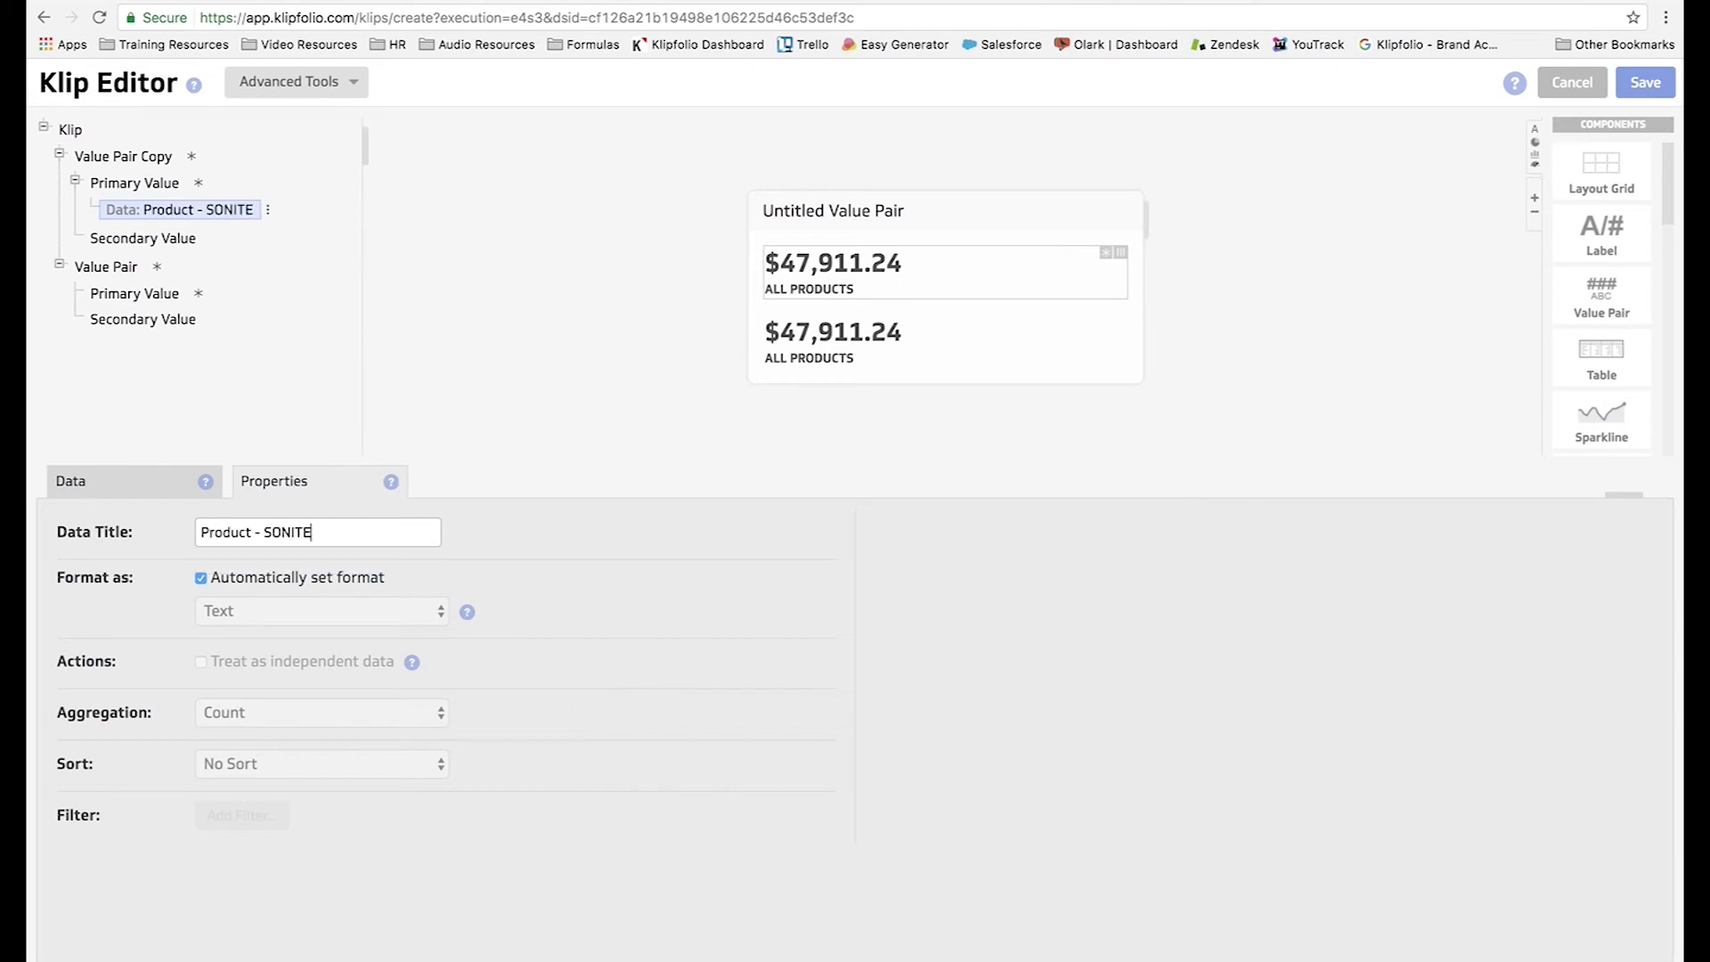
pyautogui.click(157, 491)
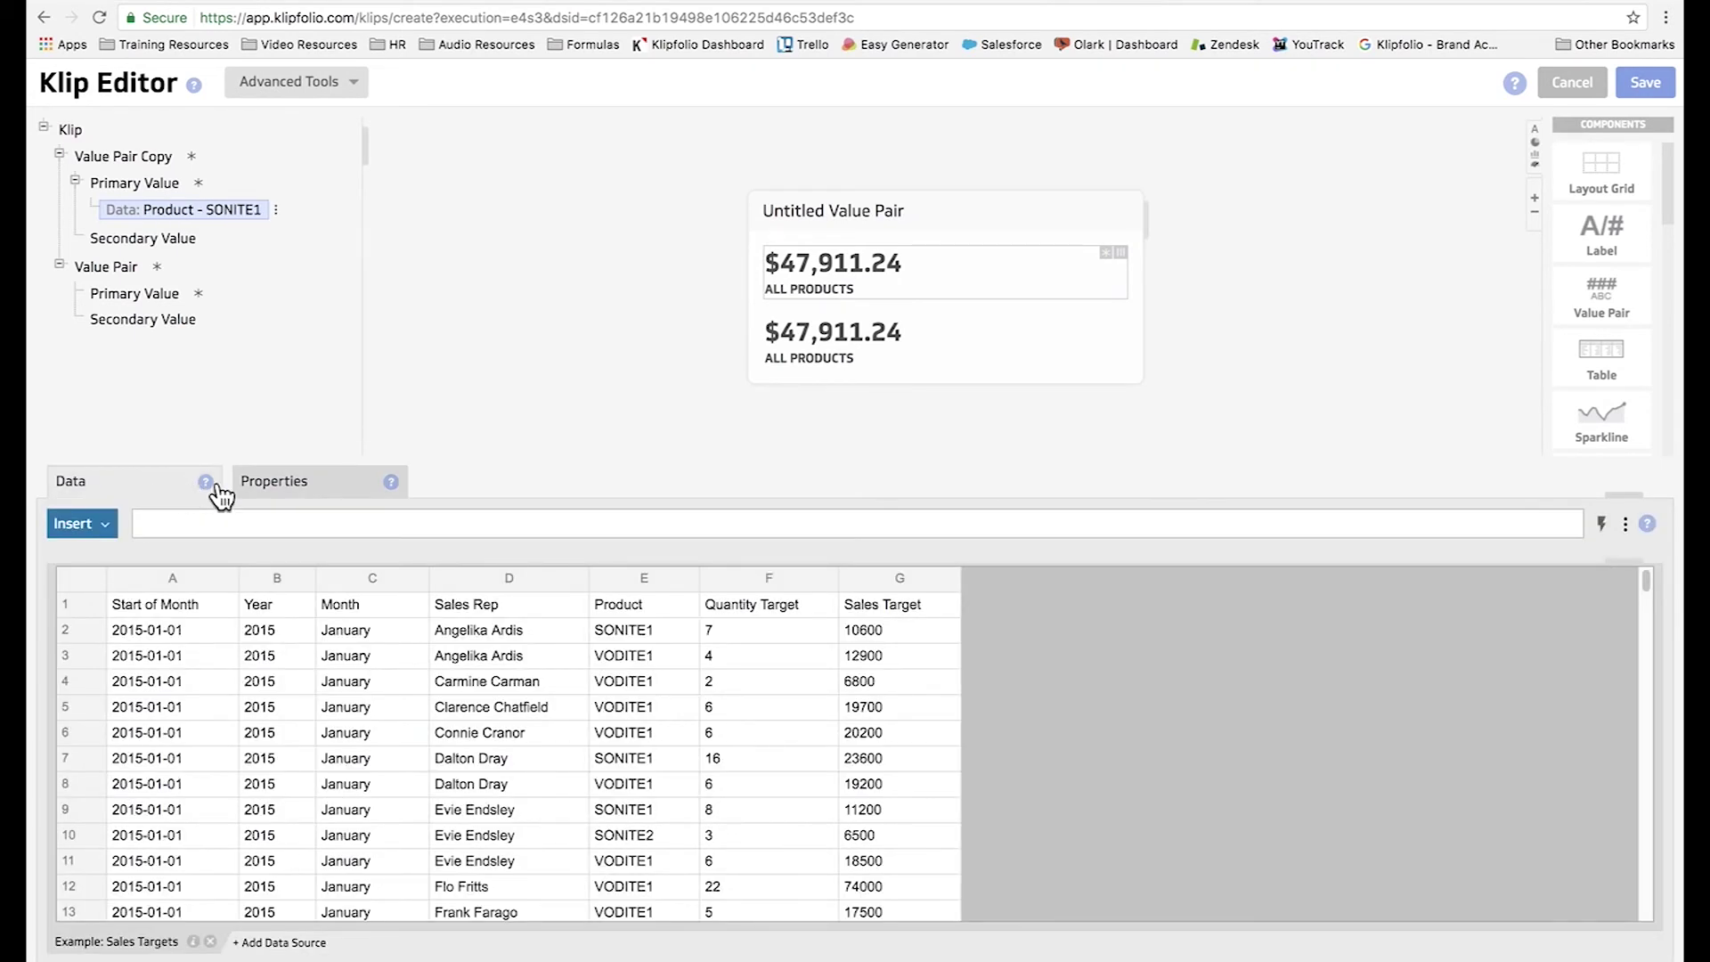
pyautogui.click(633, 580)
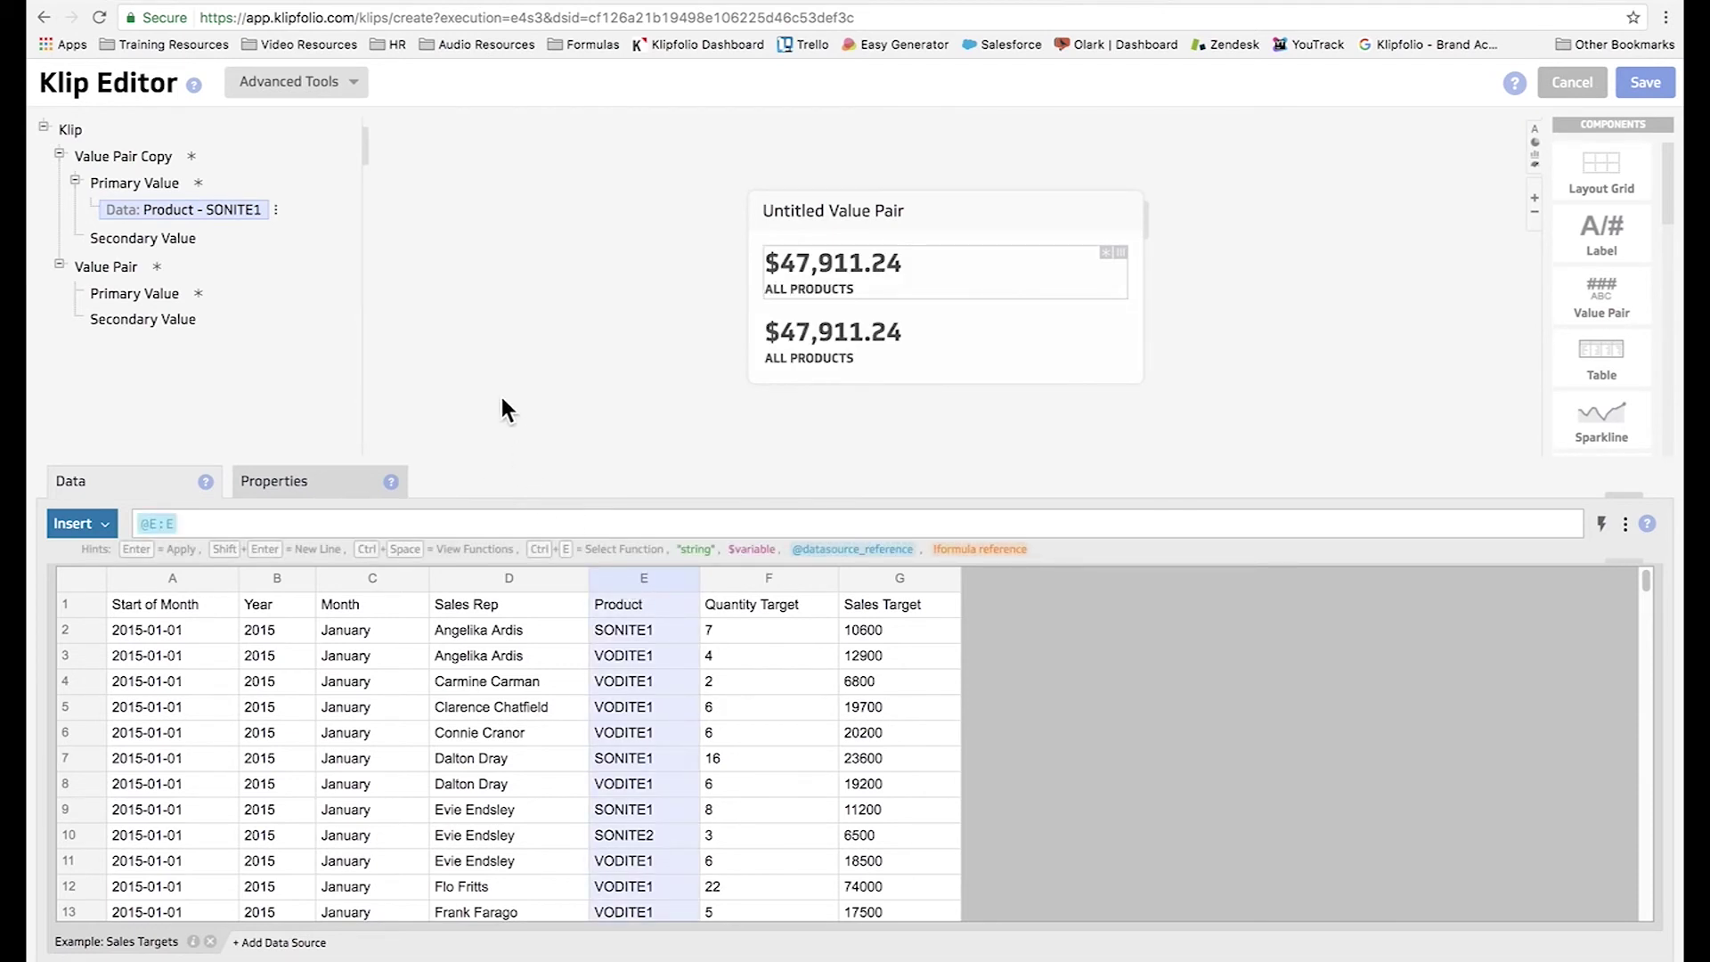
# Step: Filter the Product data to SONITE1 only, so the value reads $9,677.78
pyautogui.click(277, 210)
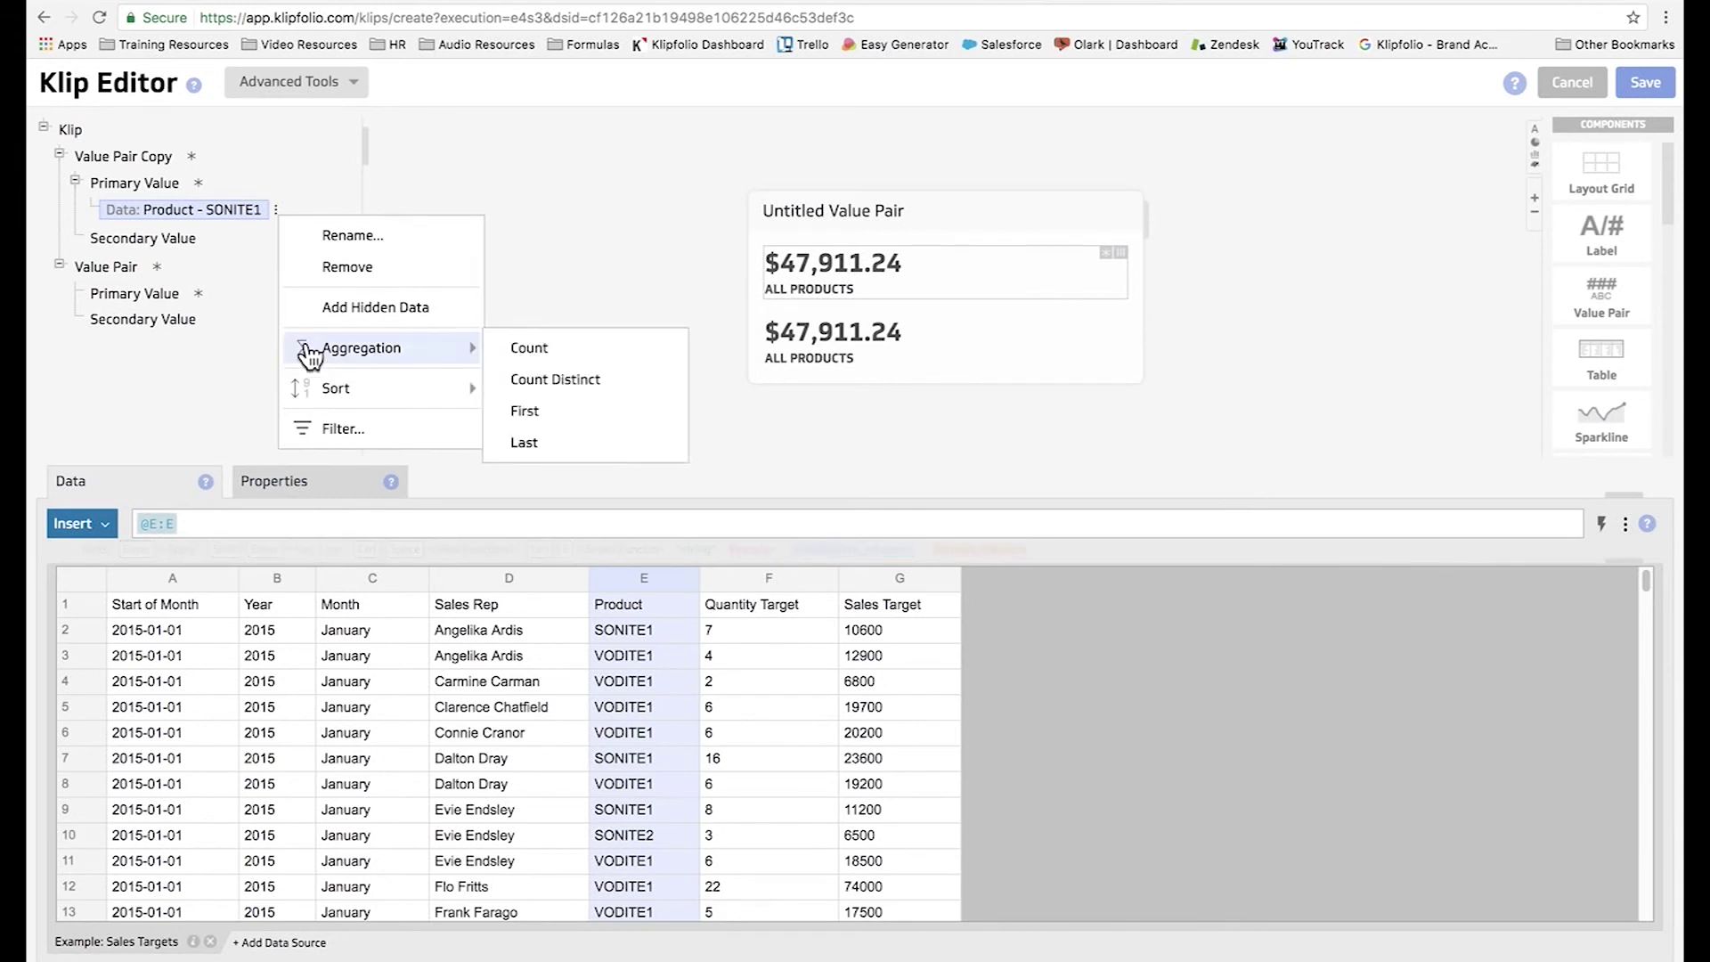
pyautogui.click(335, 430)
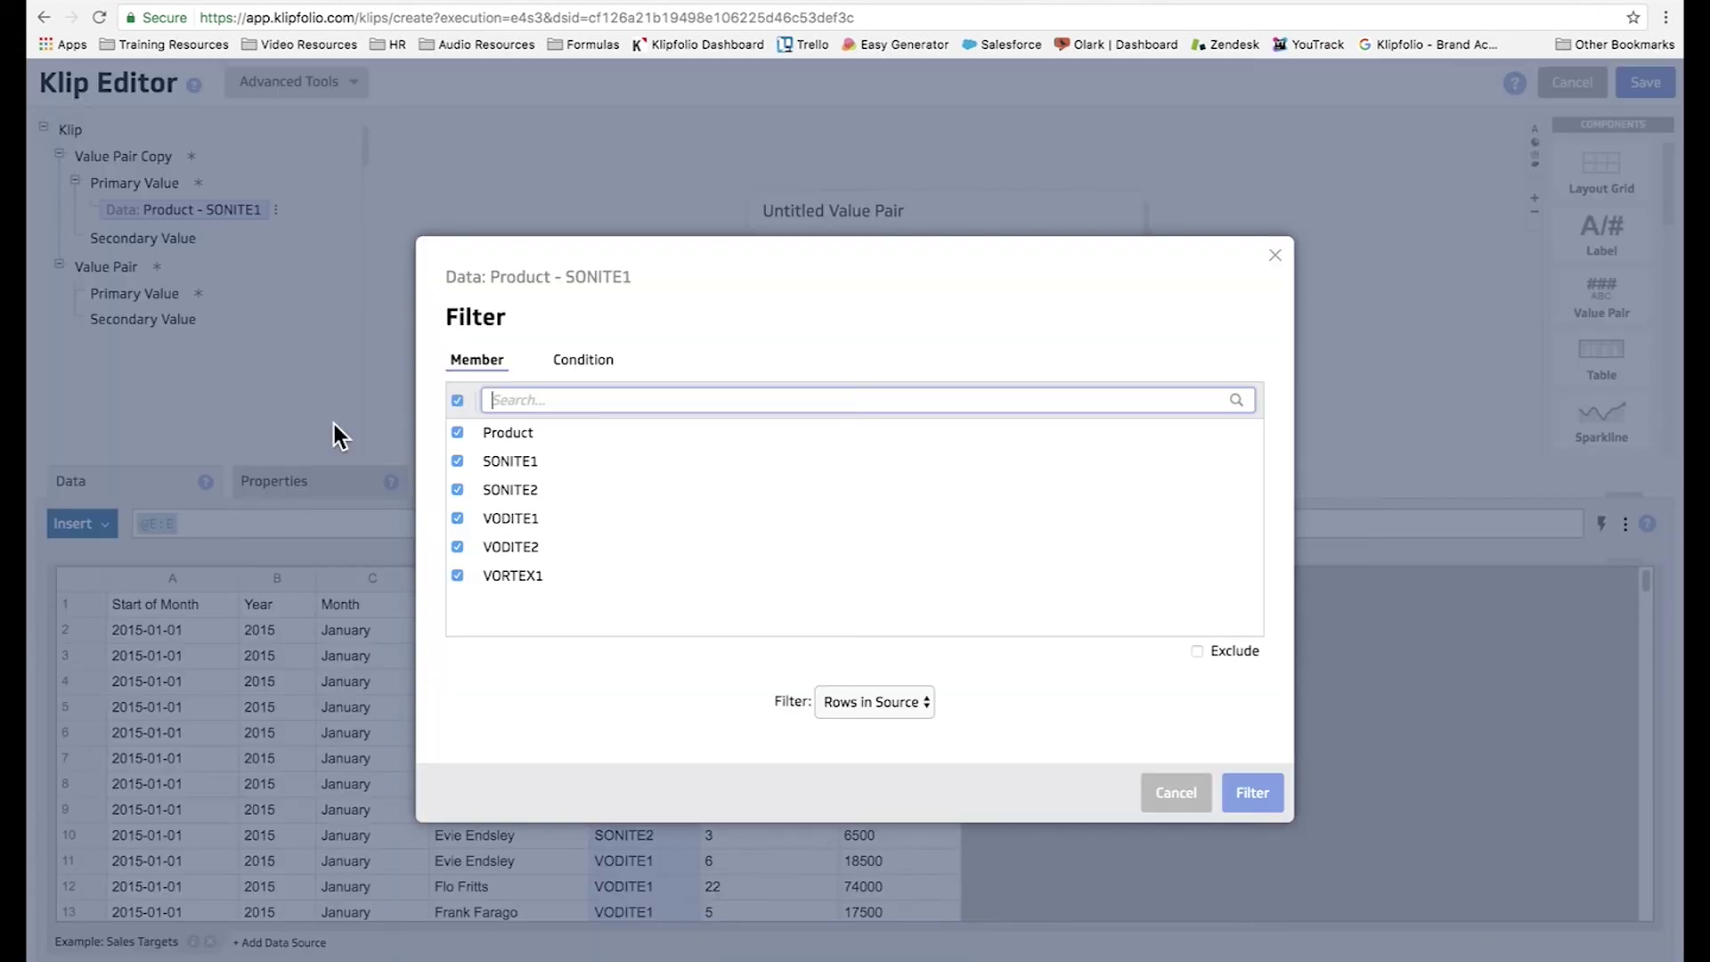
pyautogui.click(457, 400)
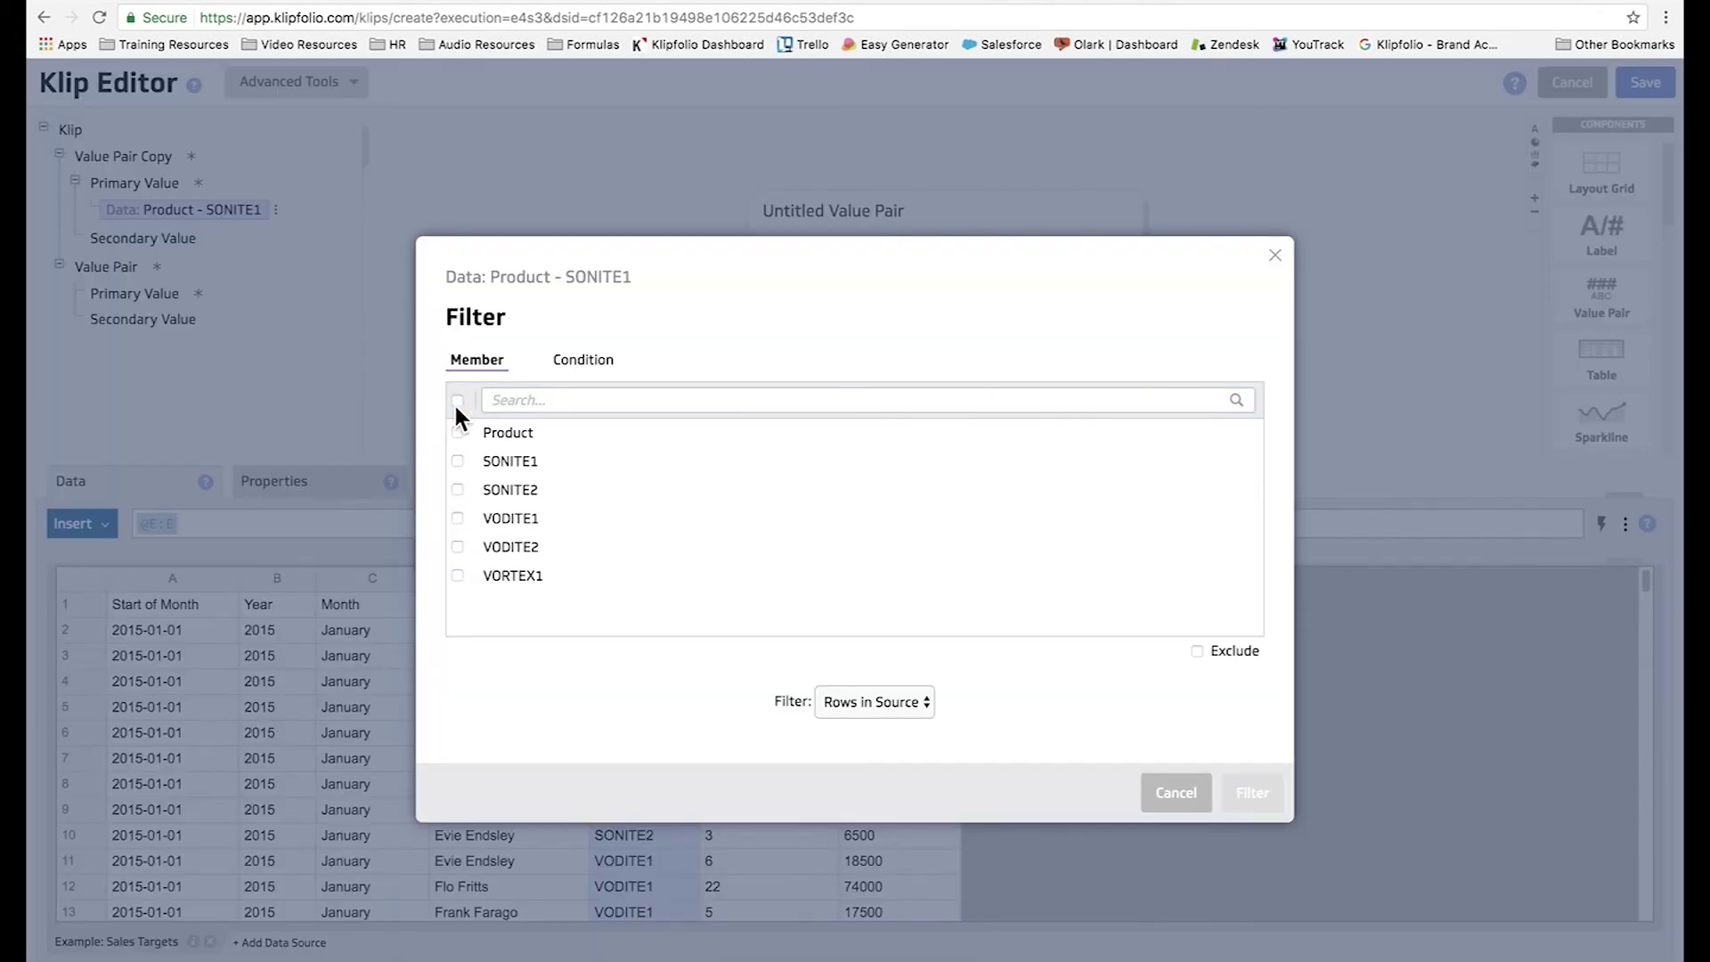
pyautogui.click(458, 462)
pyautogui.click(1251, 793)
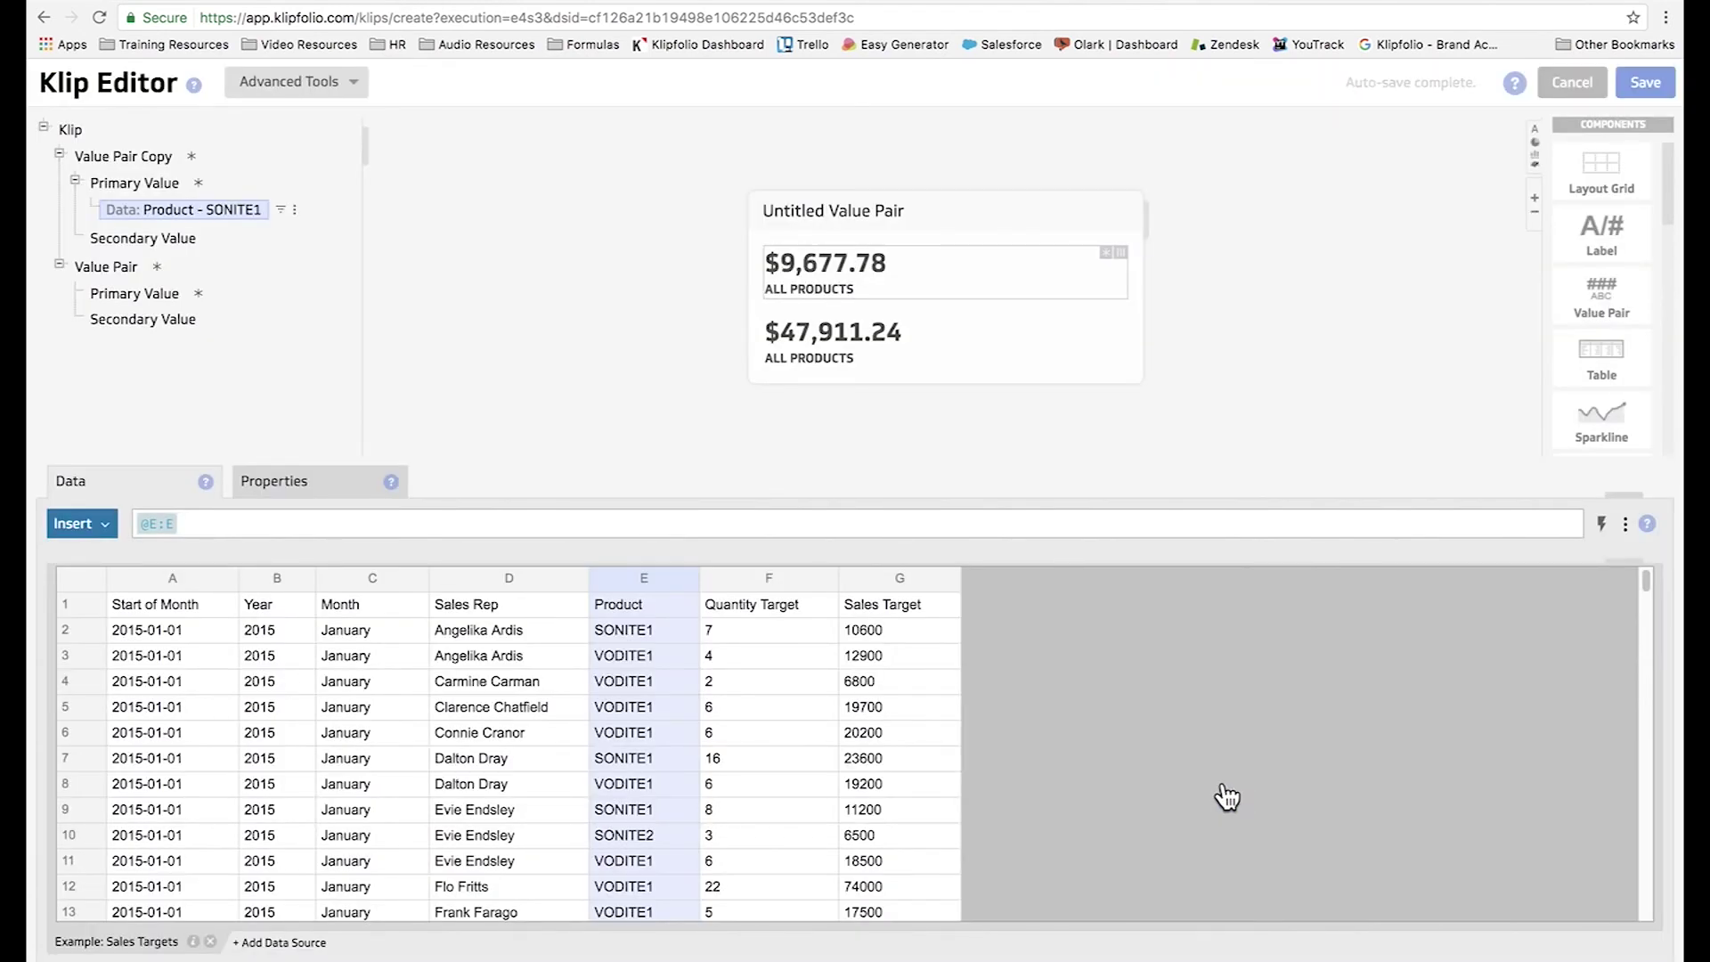
# Step: Relabel the copied pair 'SONITE1' and move it below the ALL PRODUCTS pair
pyautogui.click(806, 292)
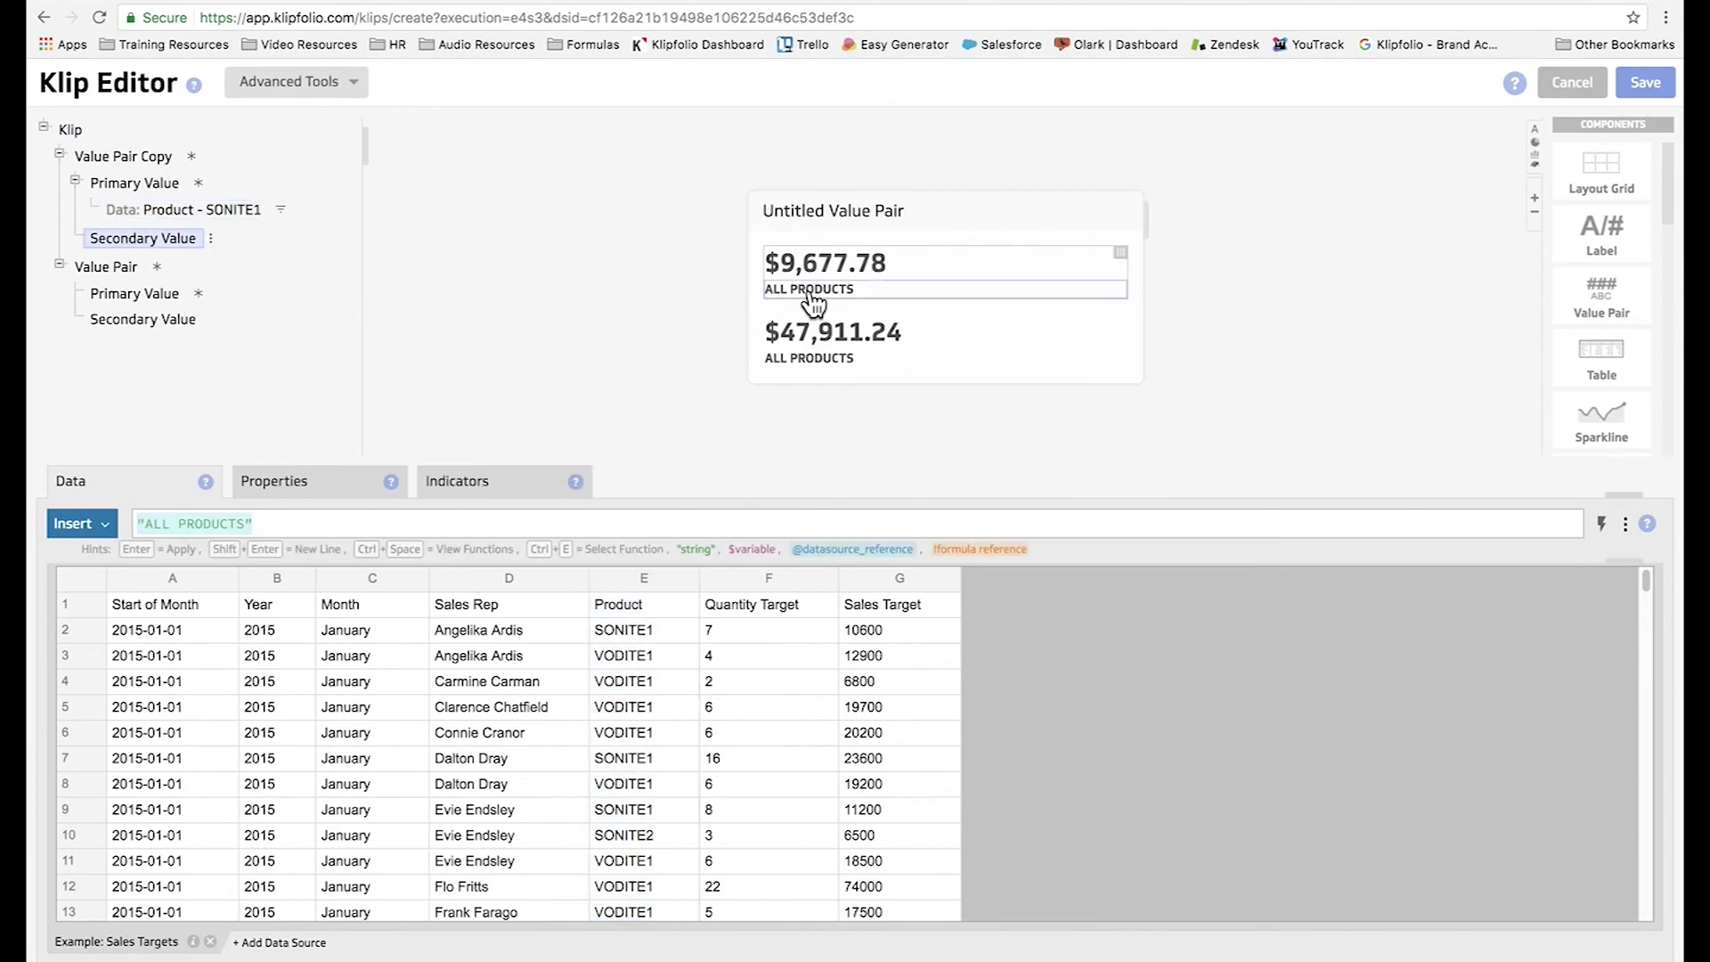
pyautogui.moveTo(252, 524); pyautogui.dragTo(151, 525)
pyautogui.write('SONITE1')
pyautogui.click(943, 383)
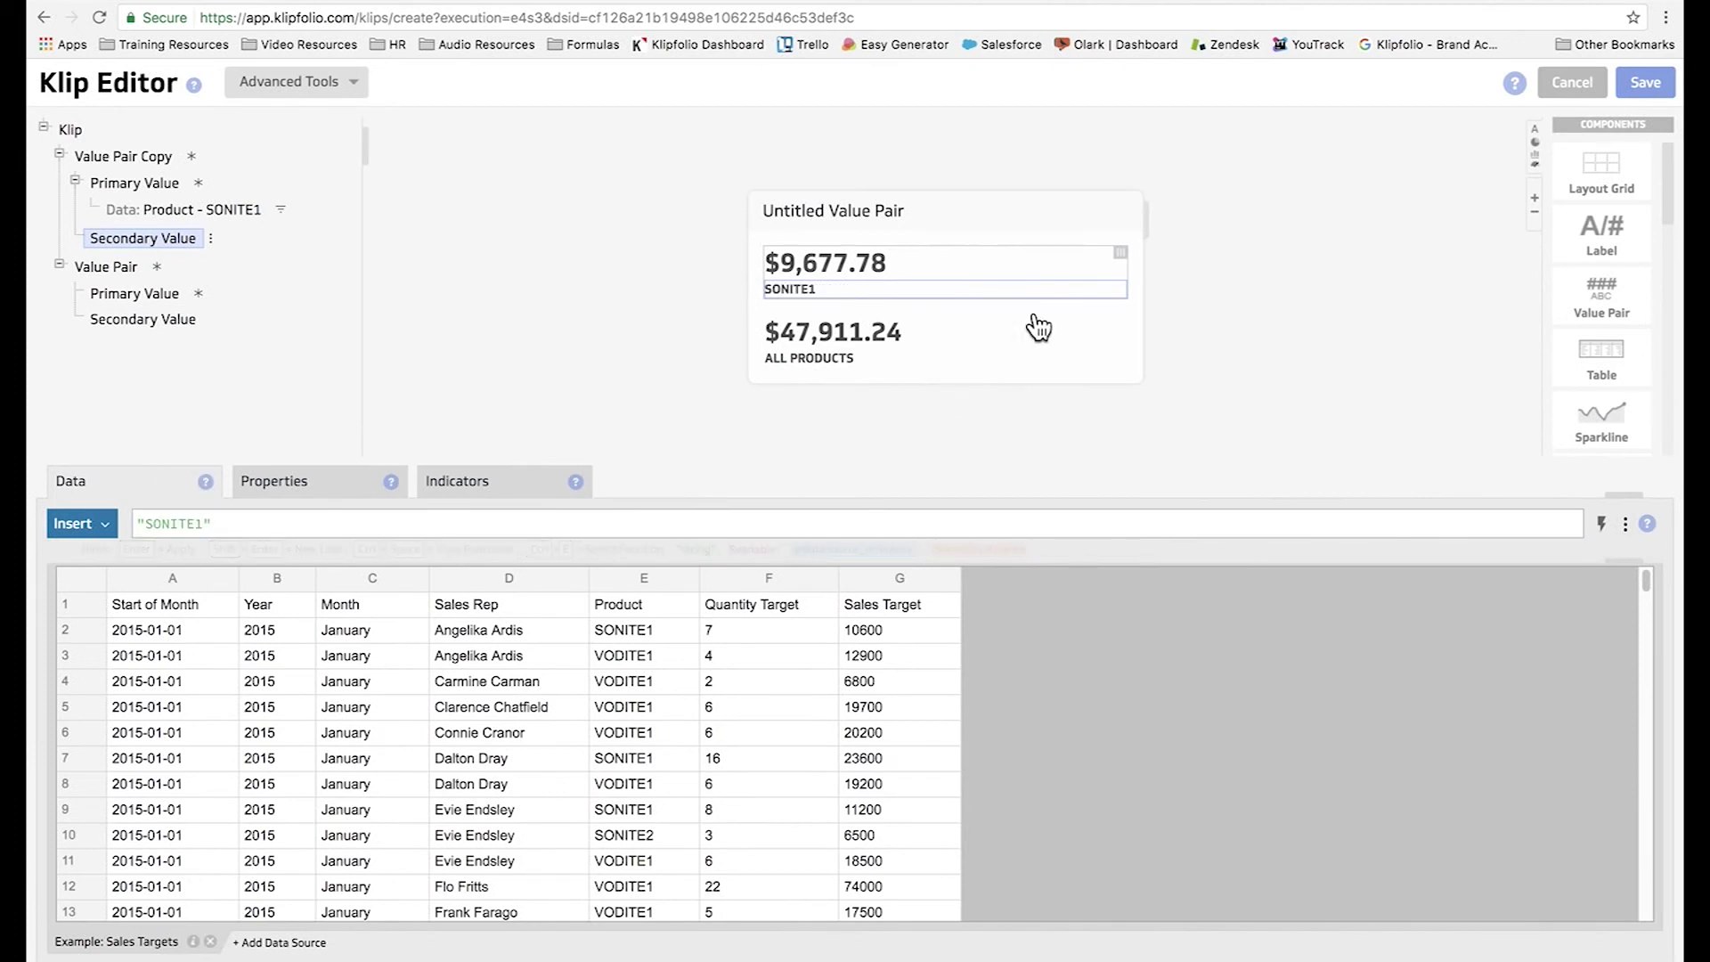
pyautogui.moveTo(1120, 252); pyautogui.dragTo(1124, 356)
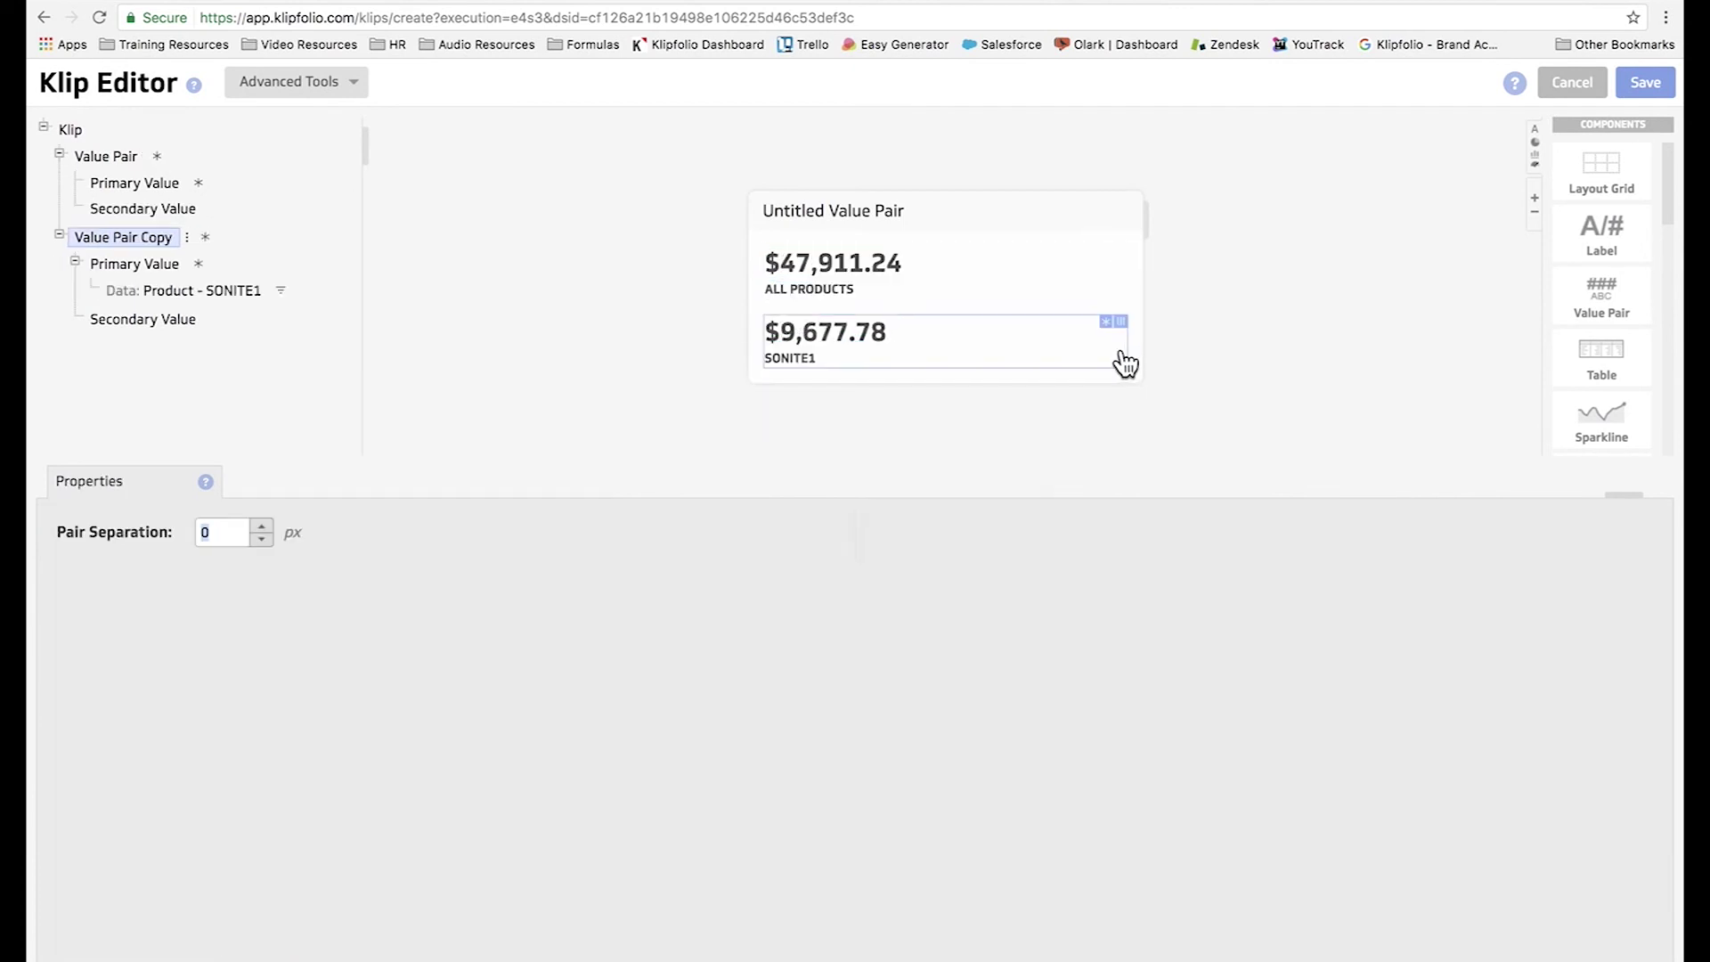
# Step: Title the Klip 'Sales Targets' and save it
pyautogui.click(837, 218)
pyautogui.write('Sales Targets')
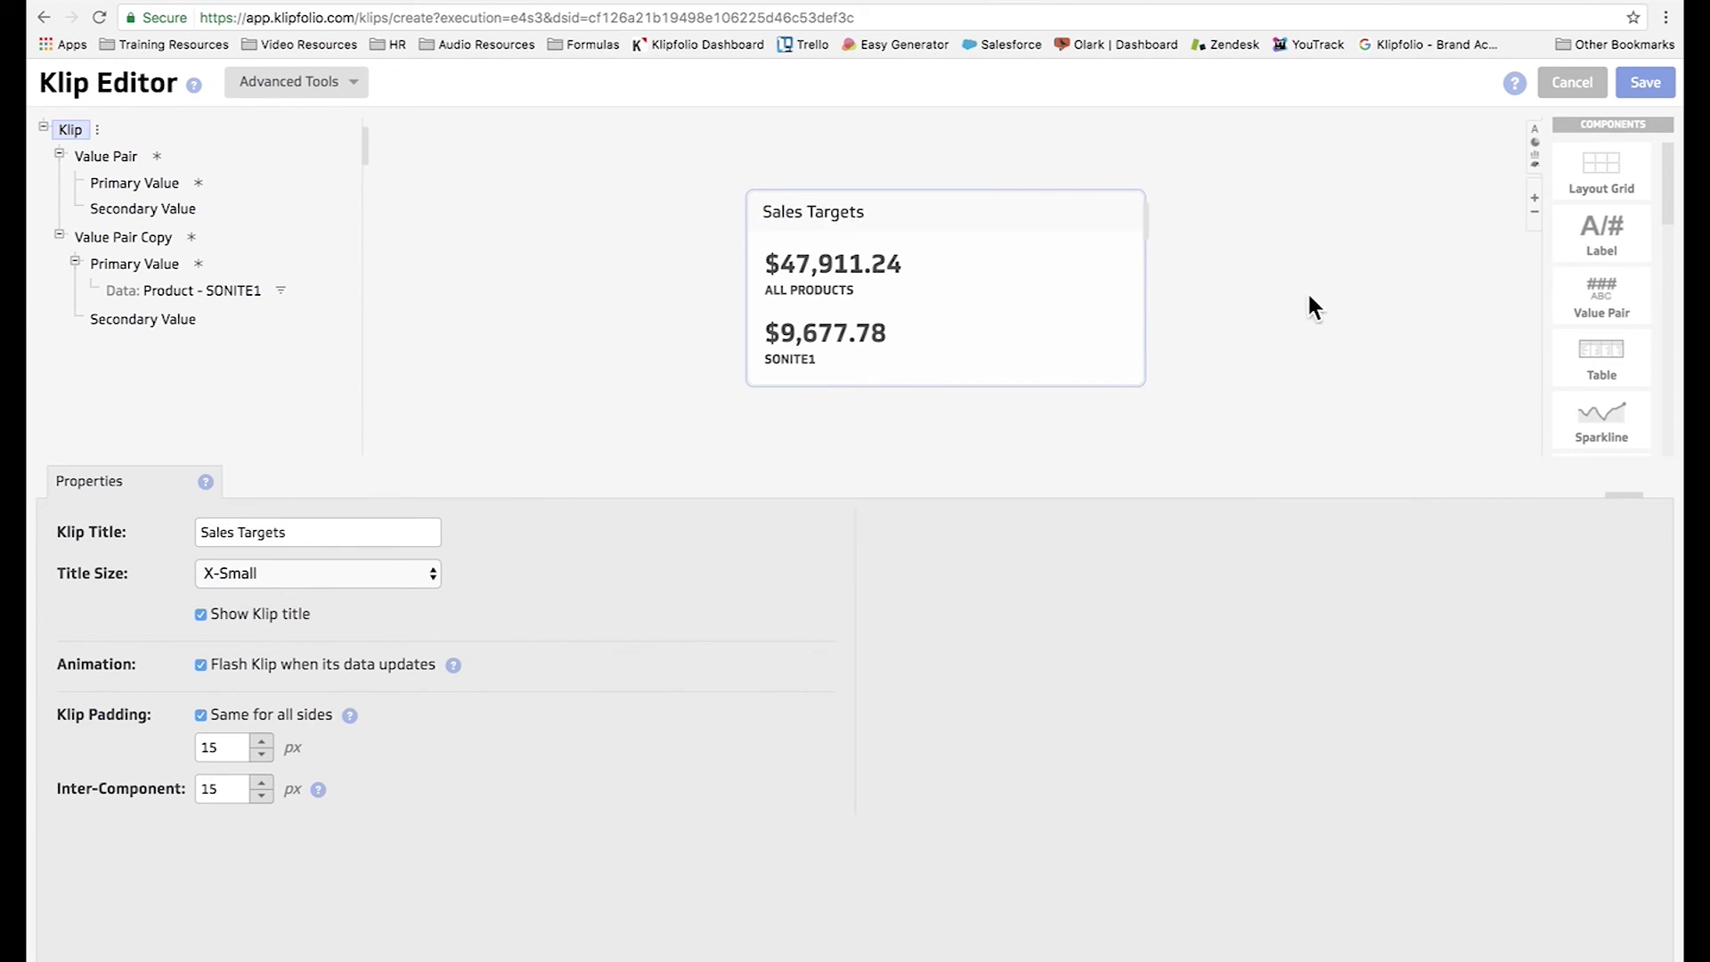
pyautogui.click(1647, 85)
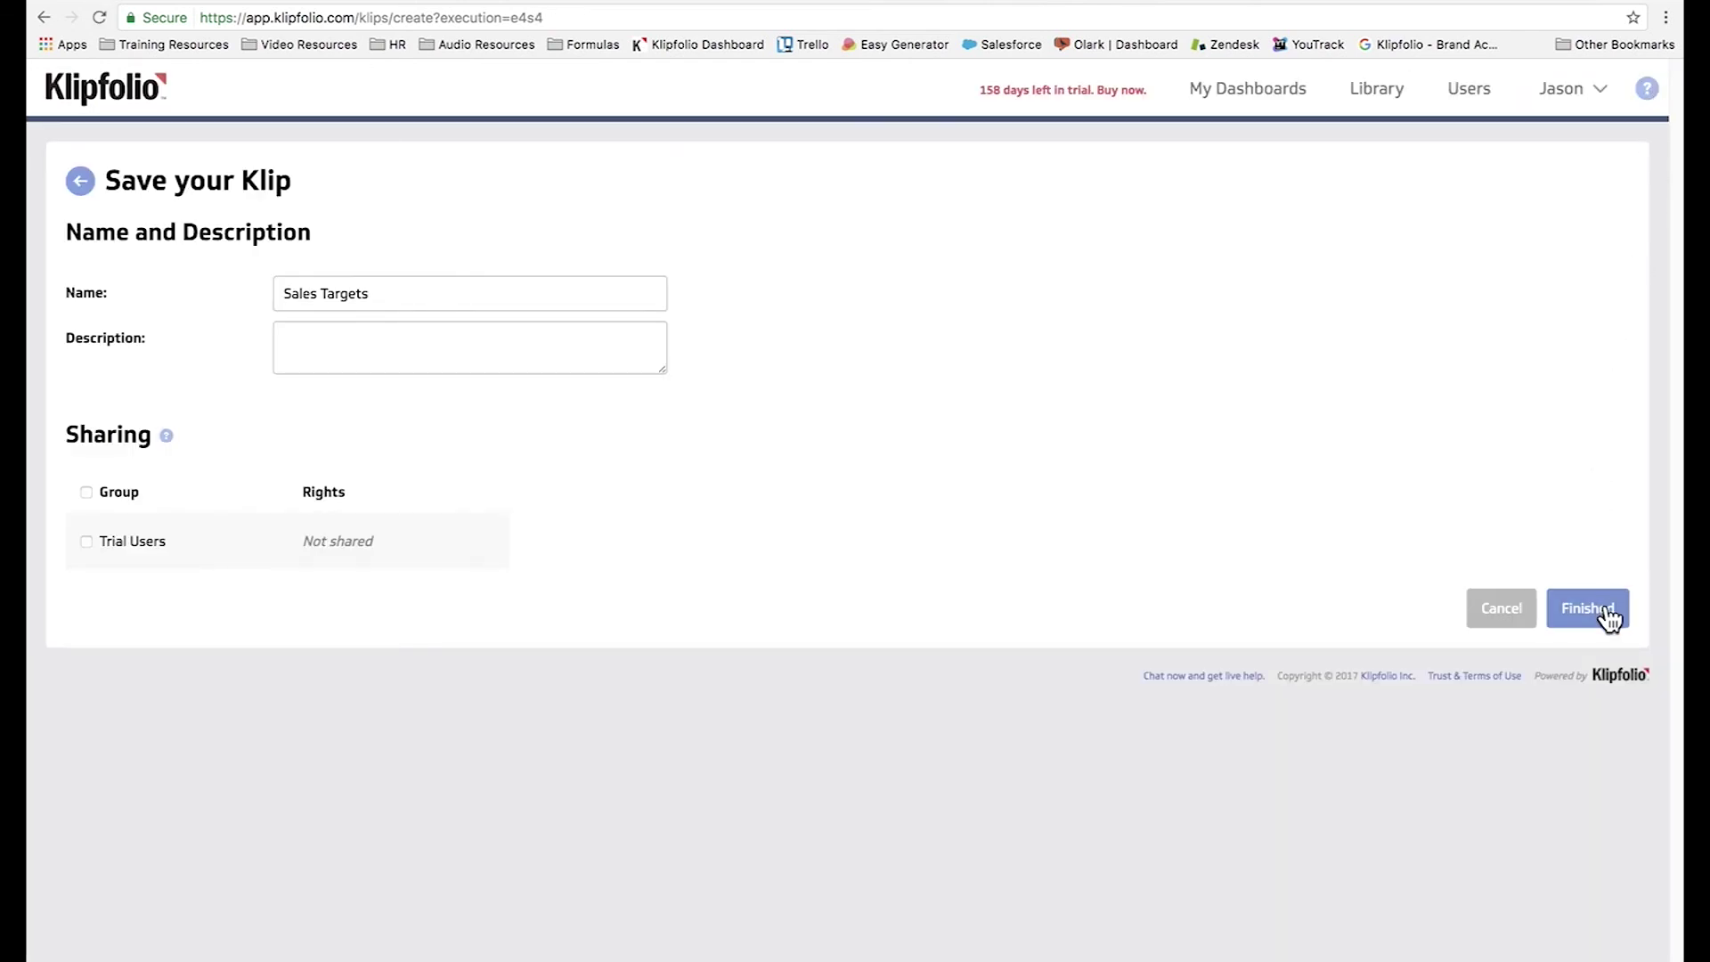
# Step: Finish saving to add the Sales Targets Klip to the dashboard
pyautogui.click(1609, 612)
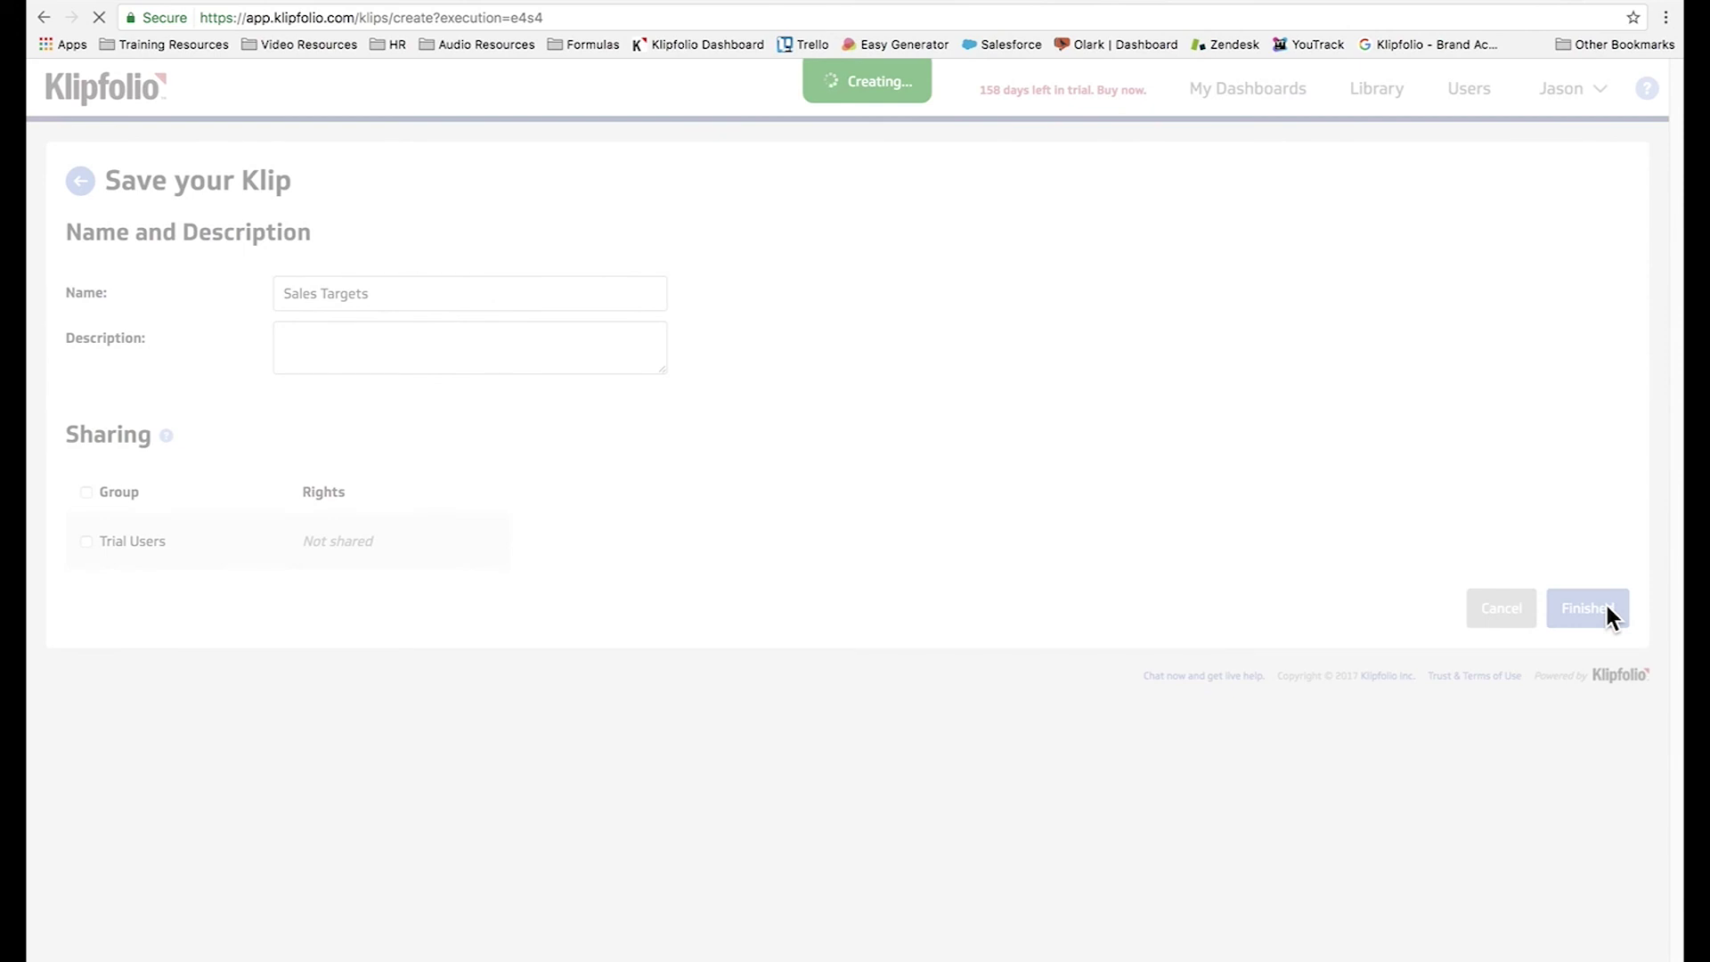